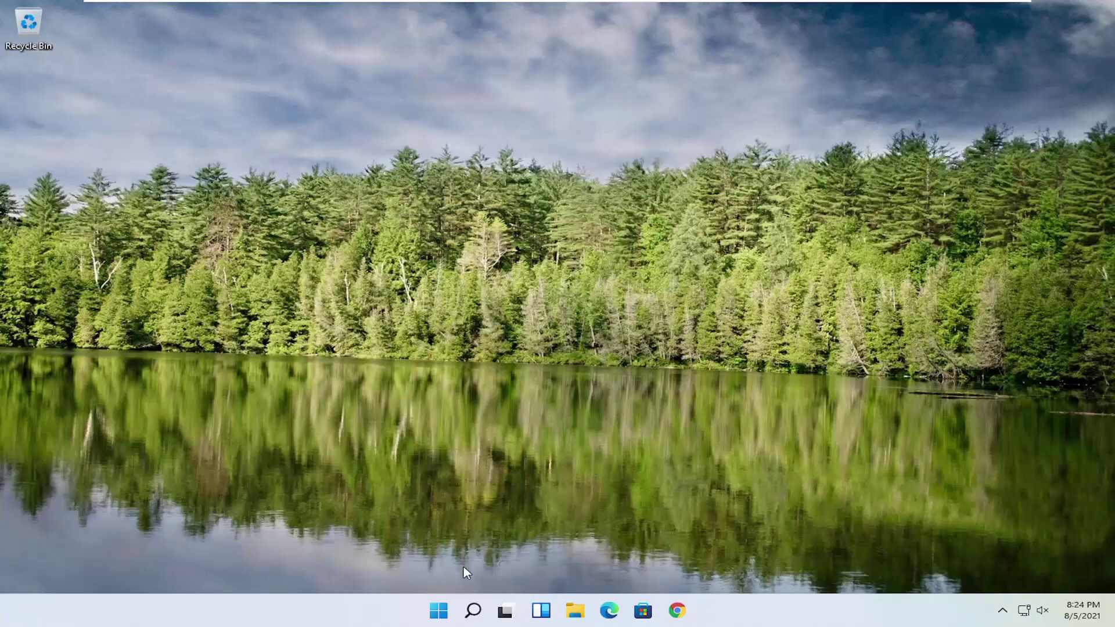
Search for regedit, run Registry Editor as administrator with permission granted, and reposition its window higher on the desktop
click(473, 612)
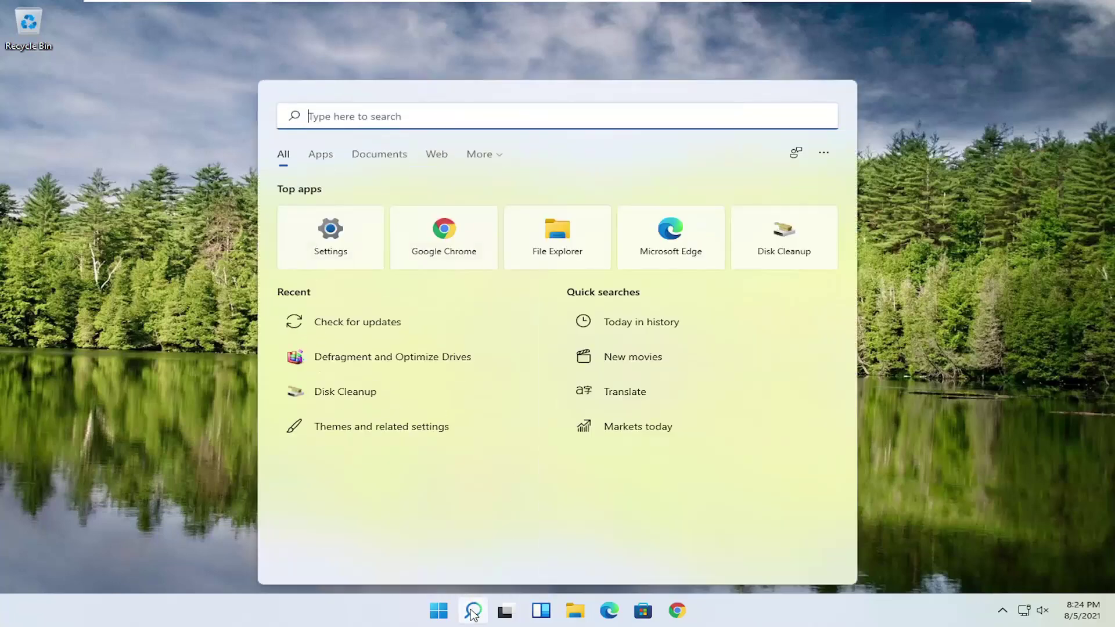
text(regedit)
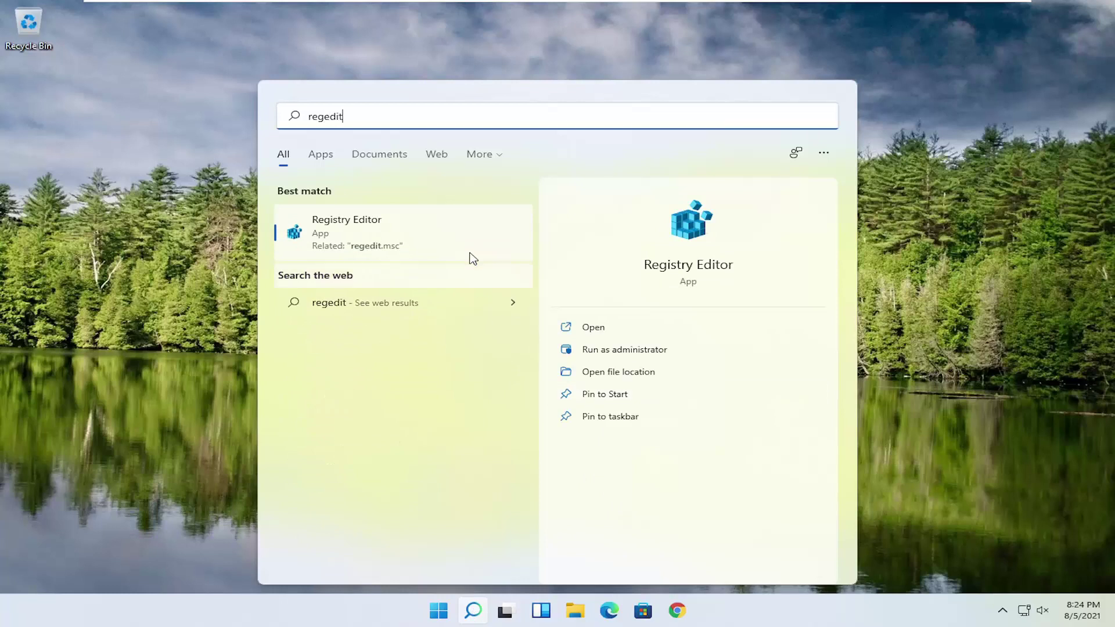
right_click(330, 234)
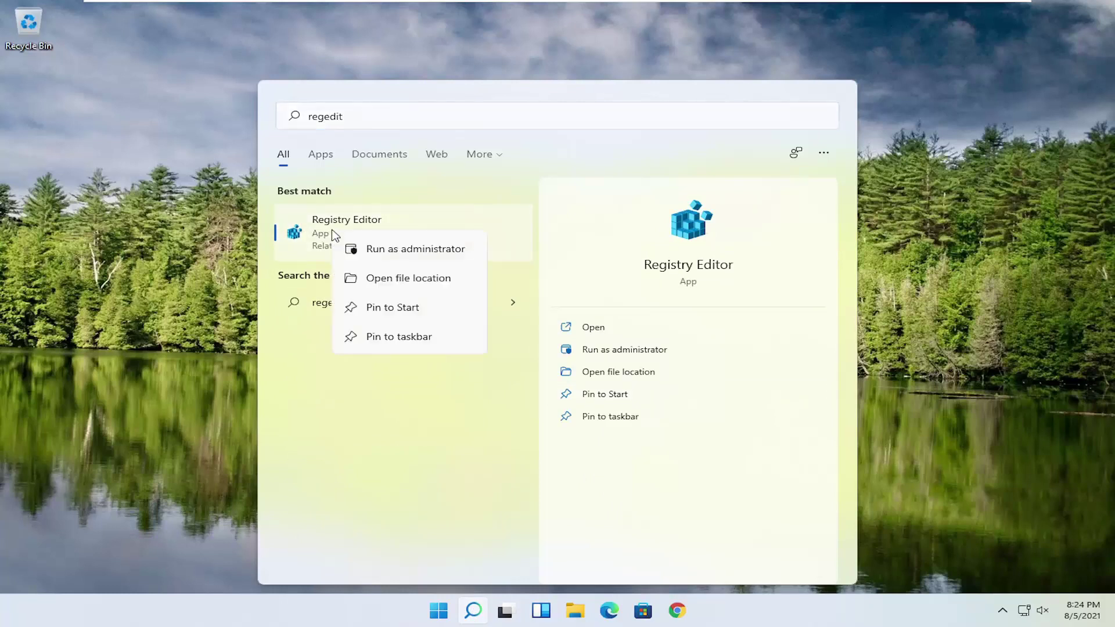
click(390, 250)
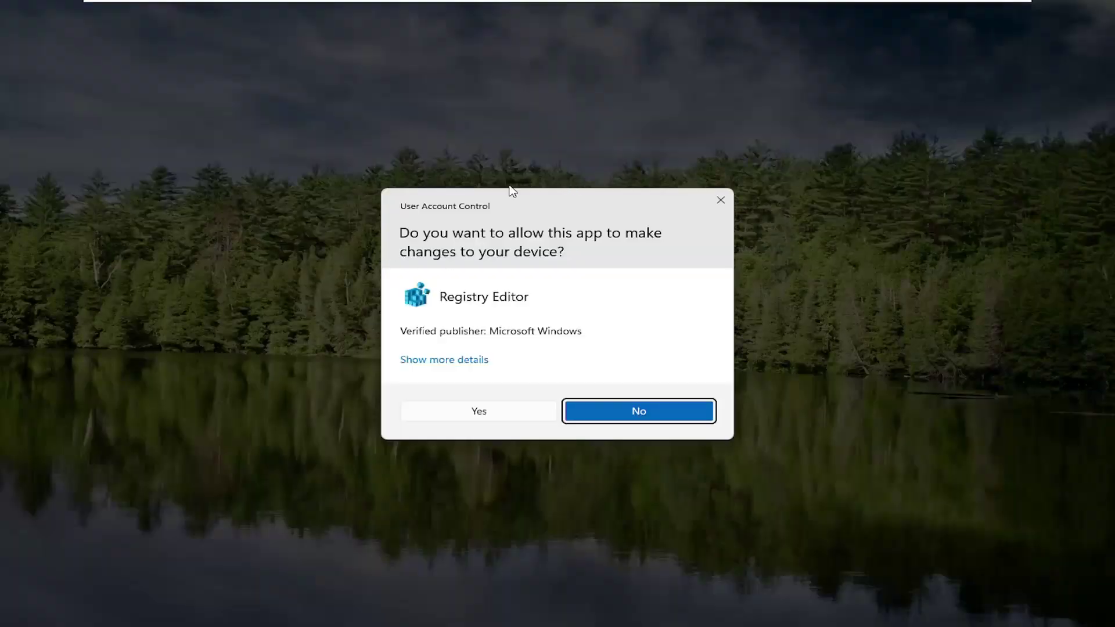
click(467, 417)
drag(408, 129, 448, 80)
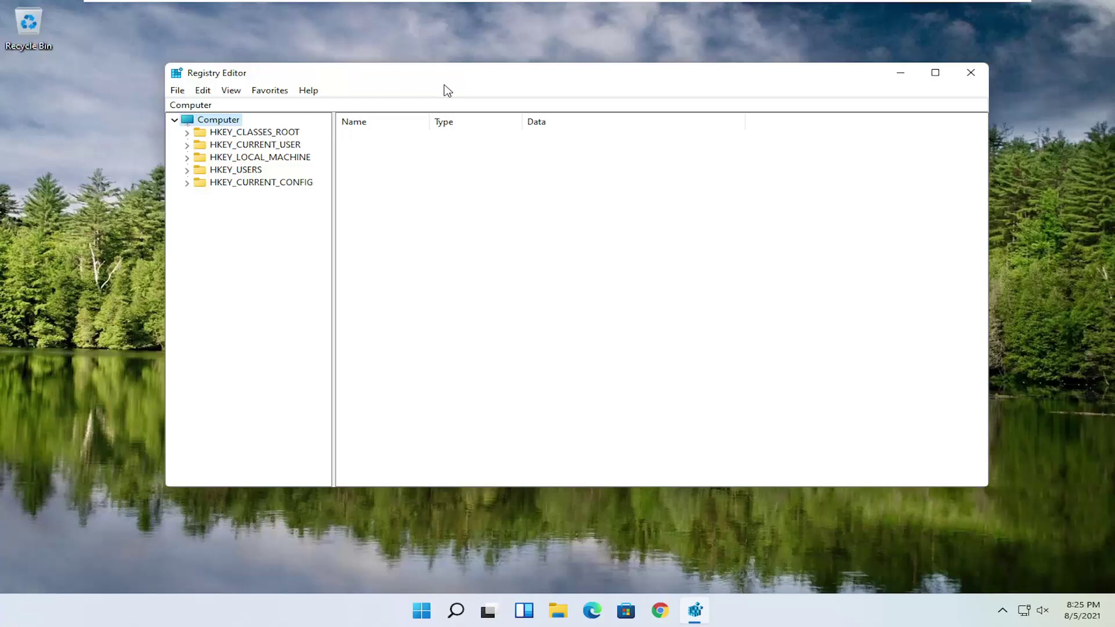
Open the registry export dialog for the full registry, browse to Desktop as the save location, and cancel the export
click(177, 91)
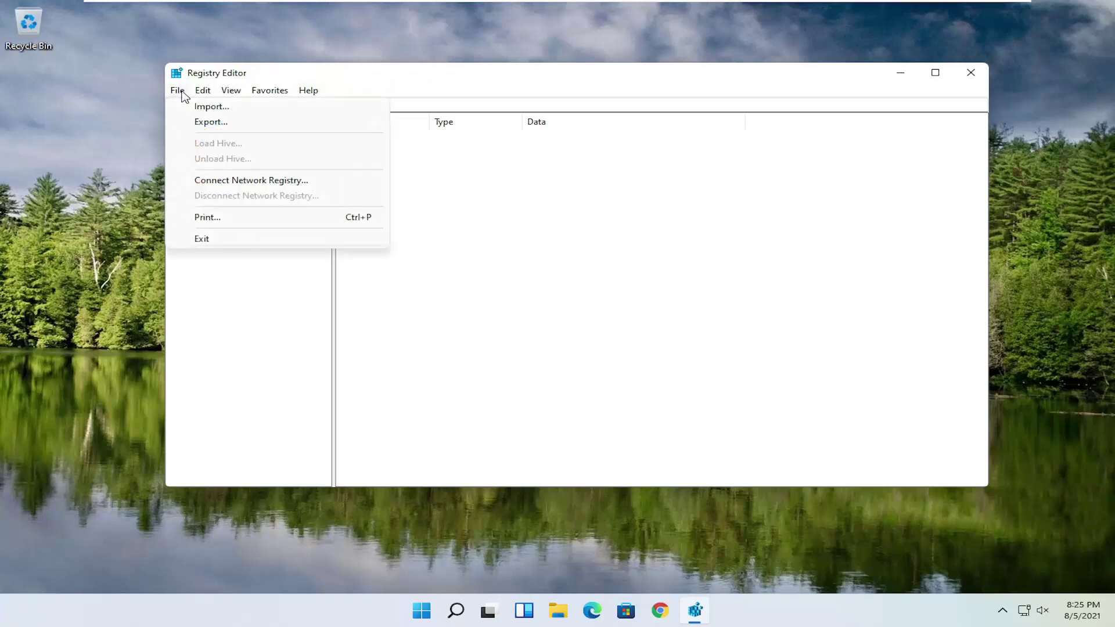
click(211, 122)
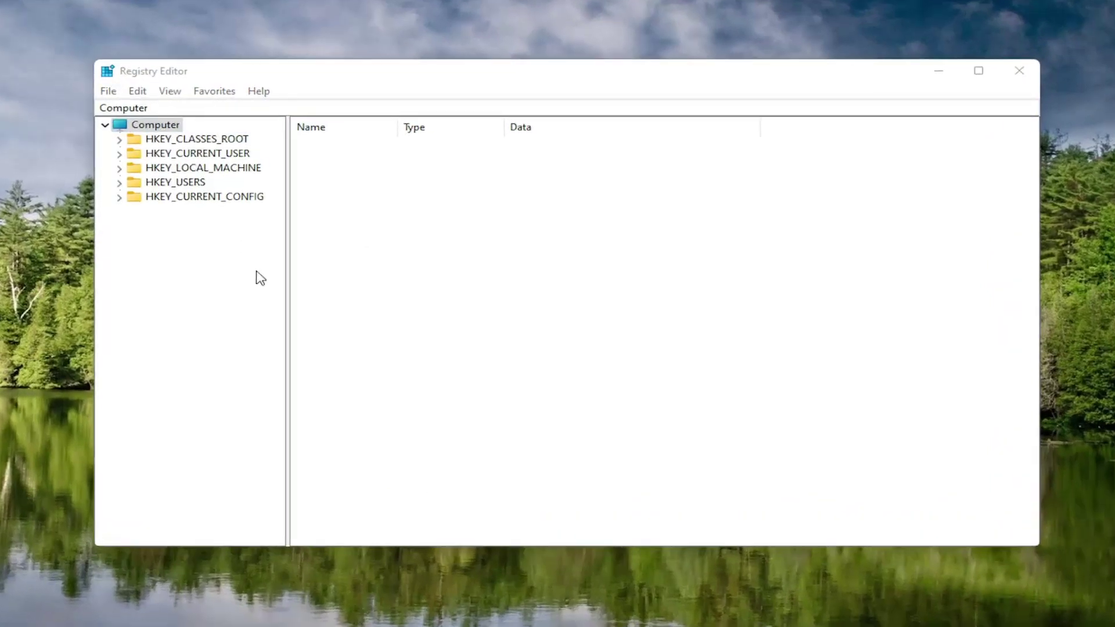
drag(225, 114, 391, 102)
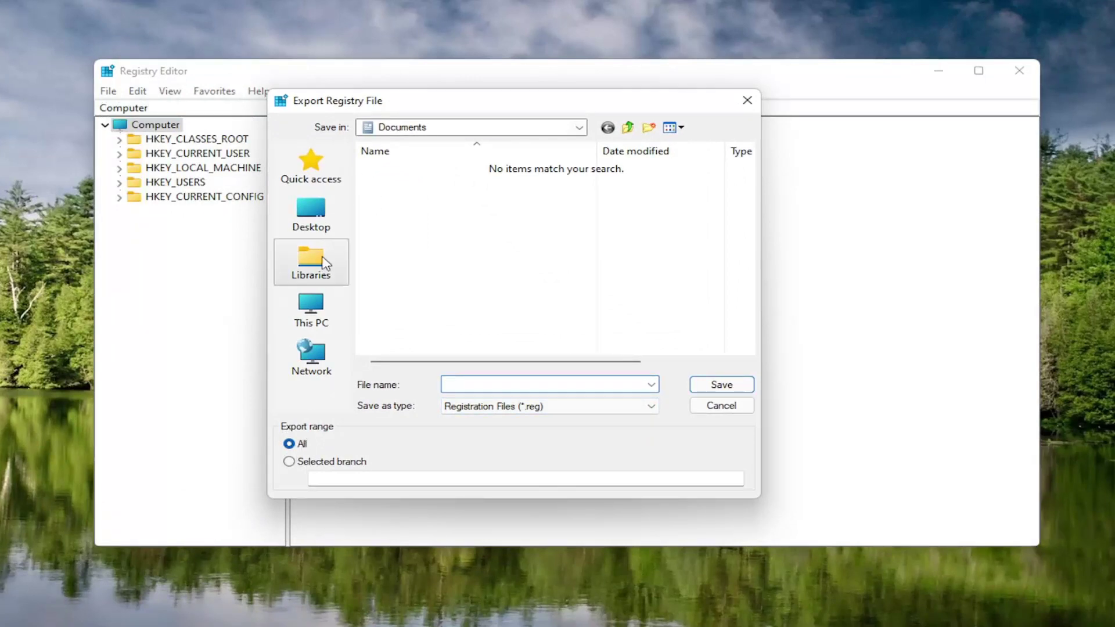
click(319, 209)
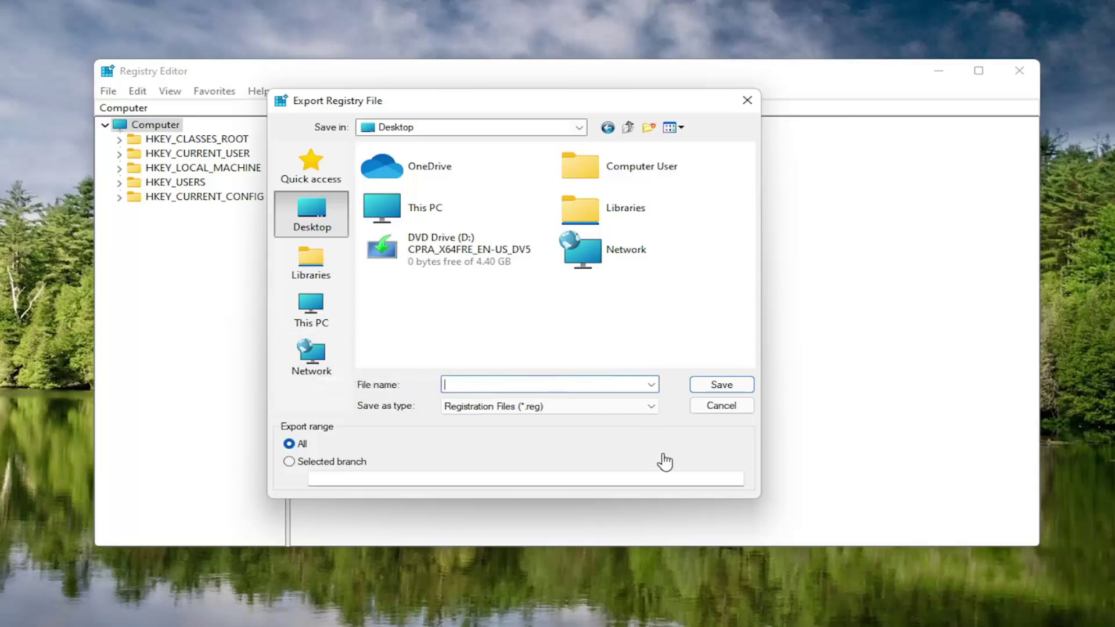
click(720, 405)
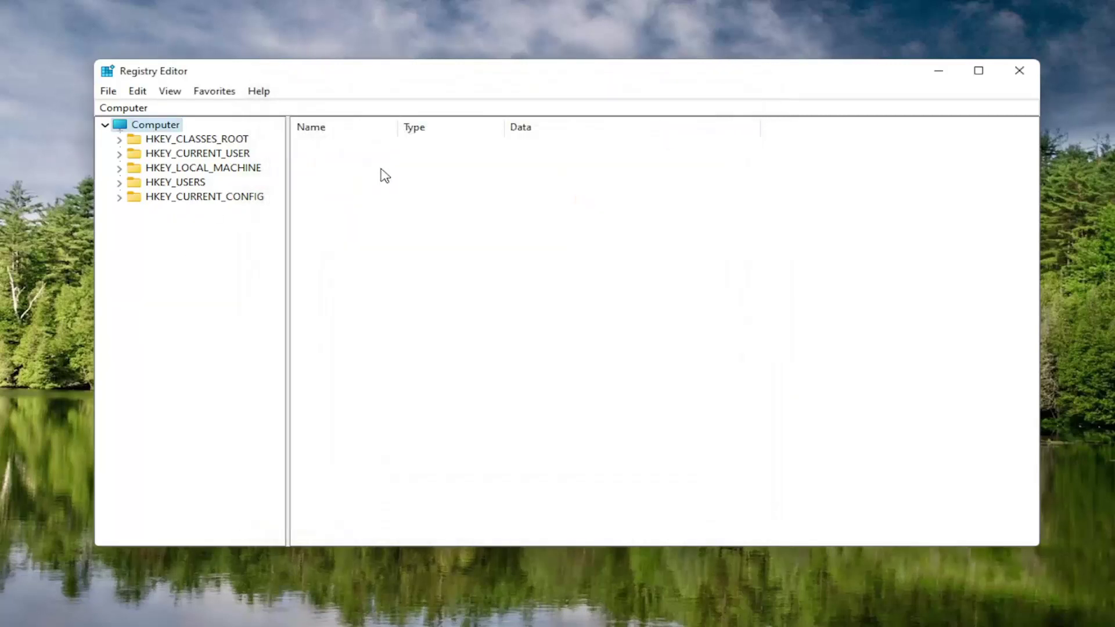
Open the registry import dialog, browse to the Desktop folder, and cancel the import
click(153, 106)
click(109, 91)
click(122, 104)
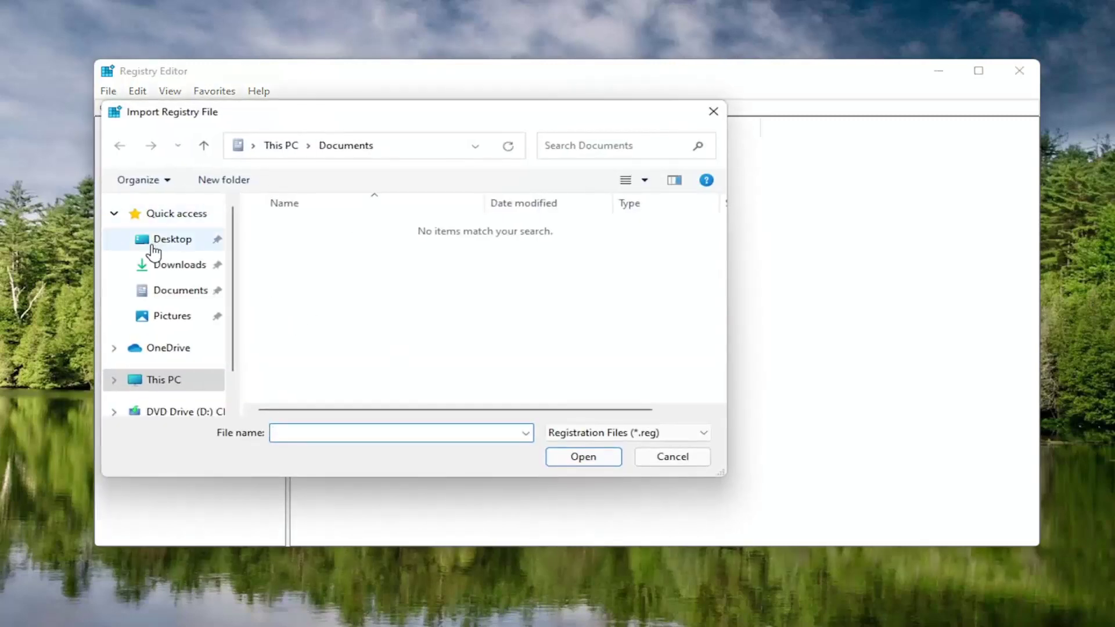
click(170, 239)
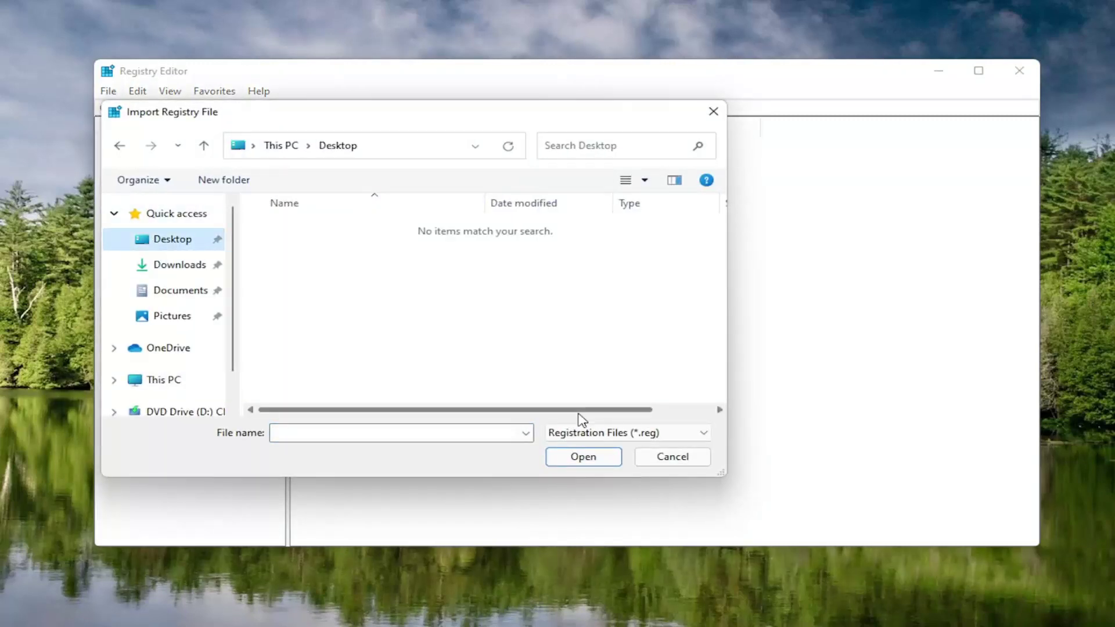
click(667, 459)
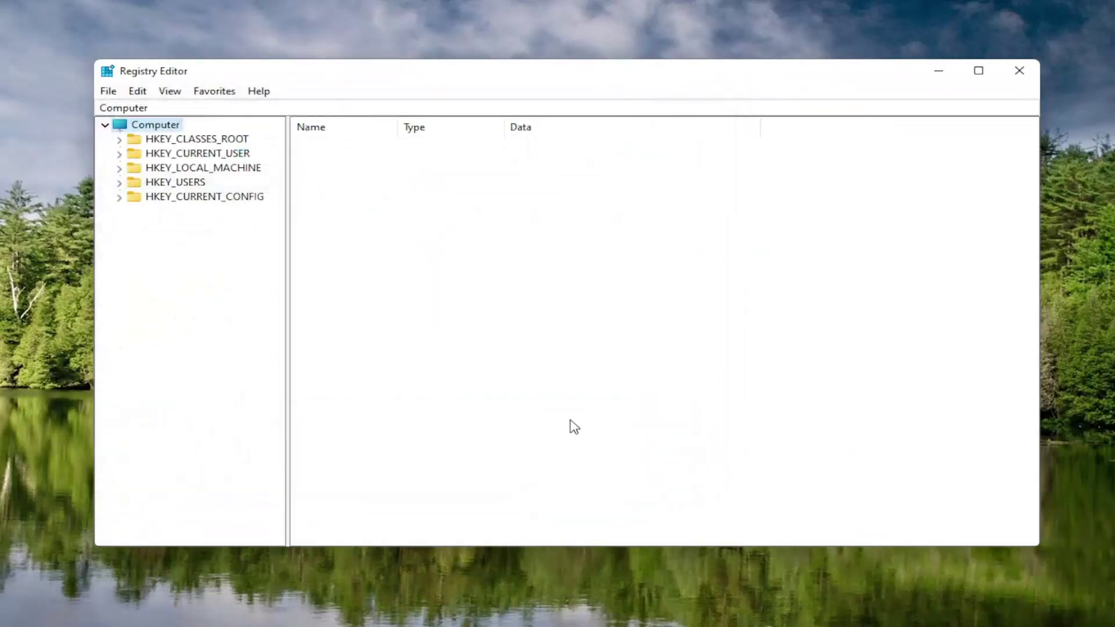
Expand the registry path HKEY_LOCAL_MACHINE\SOFTWARE\Microsoft\Windows NT\CurrentVersion, widening the key tree for readable names
double_click(183, 168)
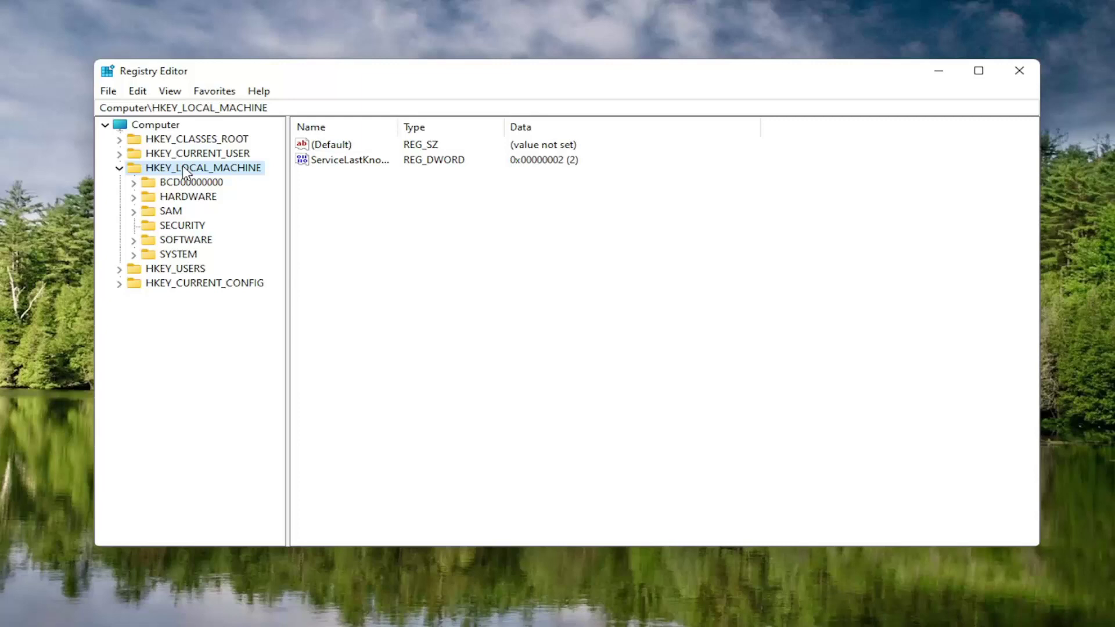
double_click(180, 243)
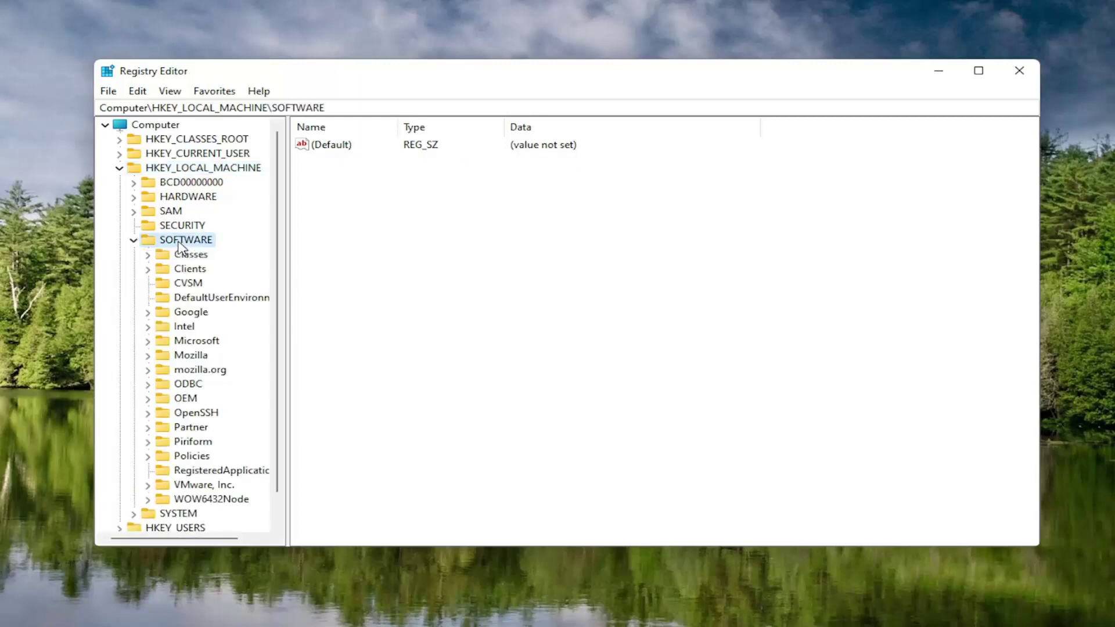
double_click(187, 341)
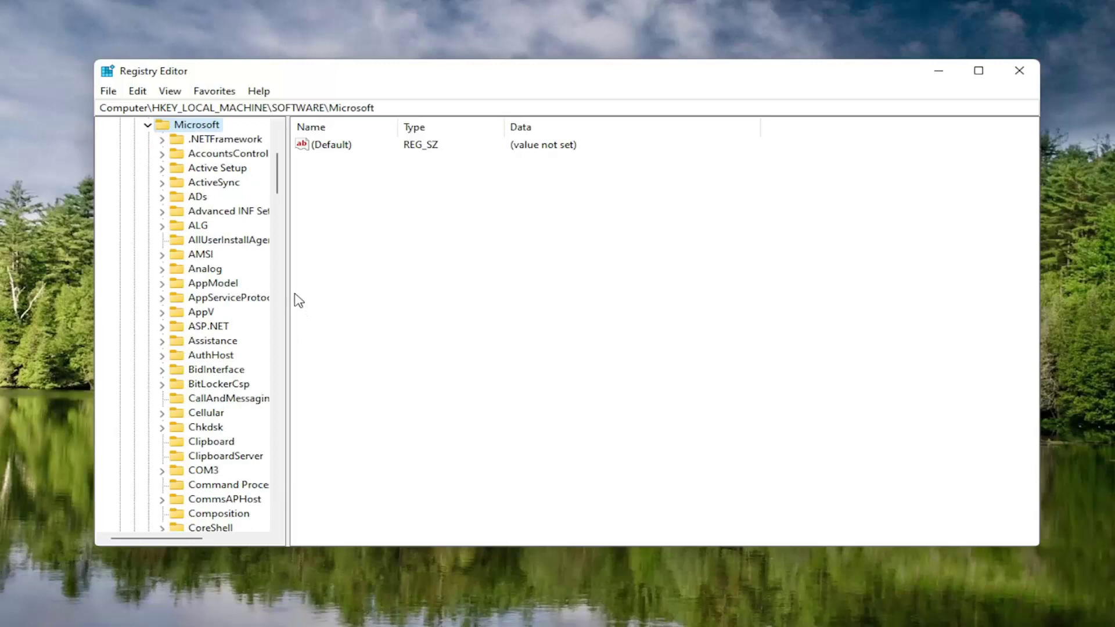
drag(286, 291, 347, 305)
scroll(215, 372, down, 20)
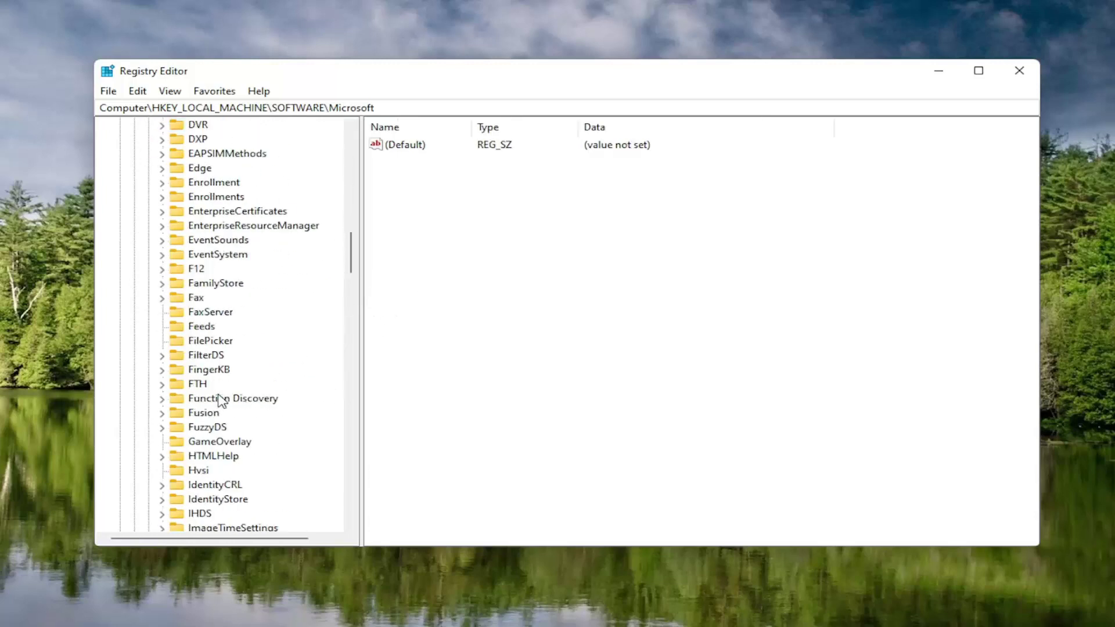
scroll(213, 377, down, 20)
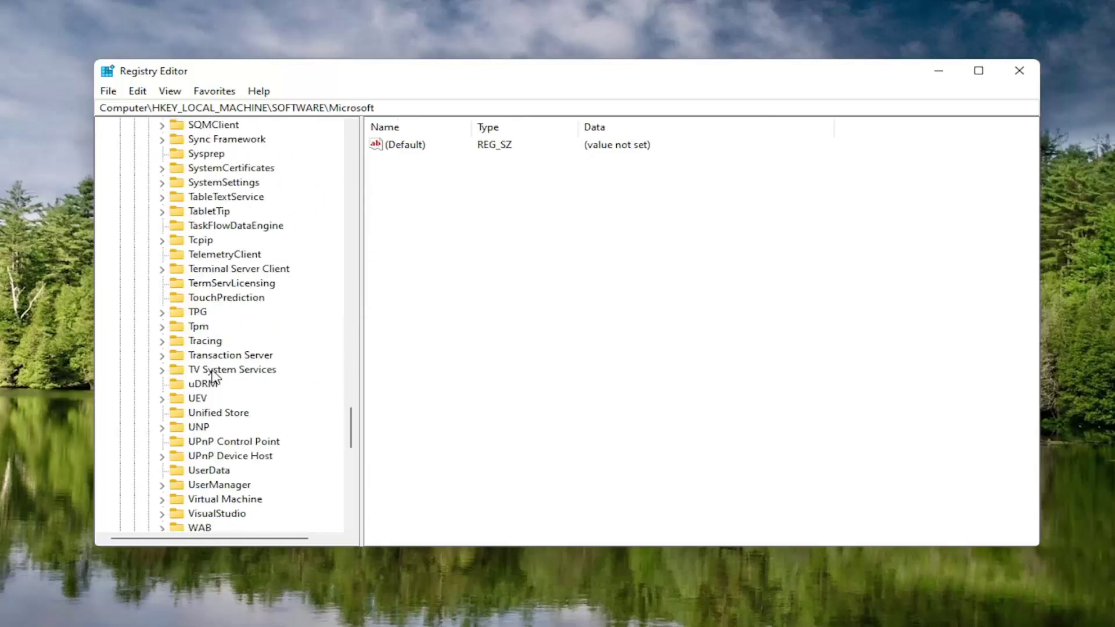
scroll(215, 381, down, 1)
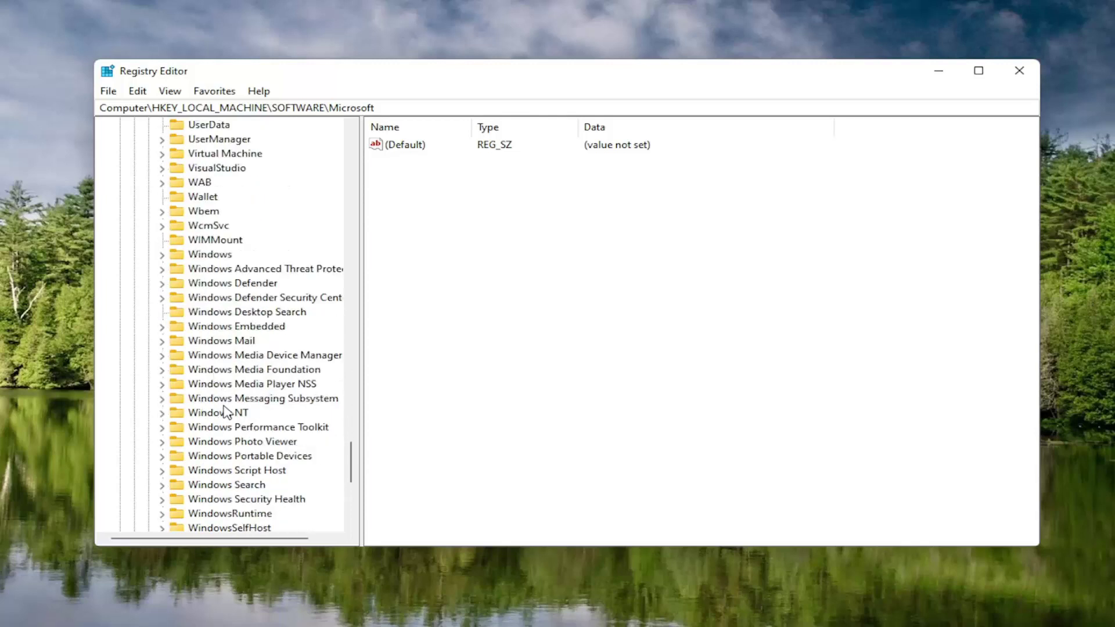
double_click(225, 413)
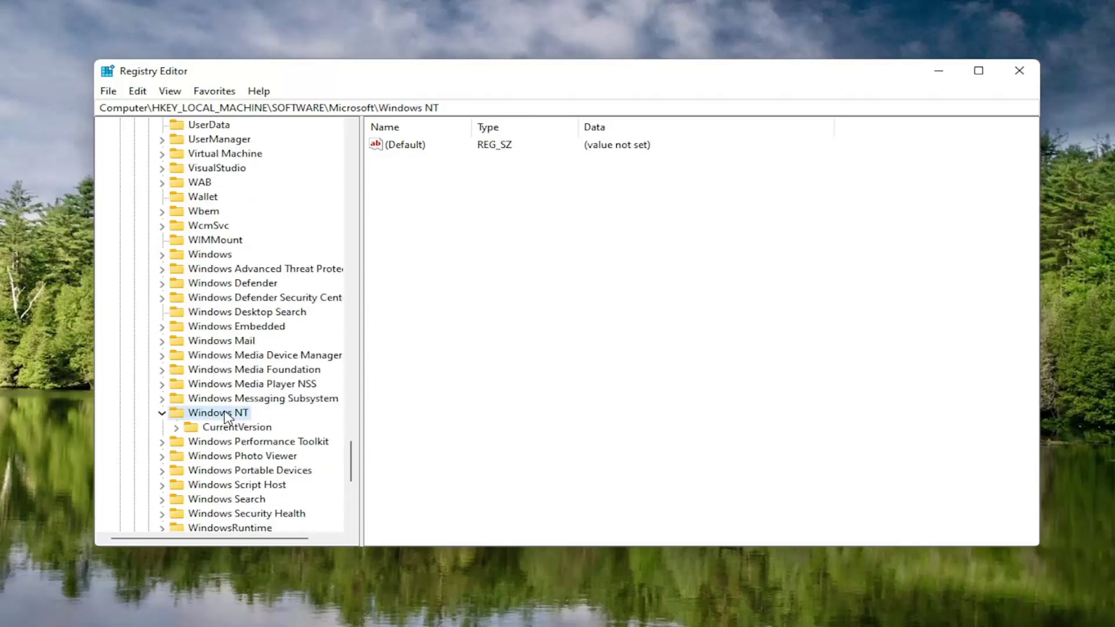
double_click(226, 428)
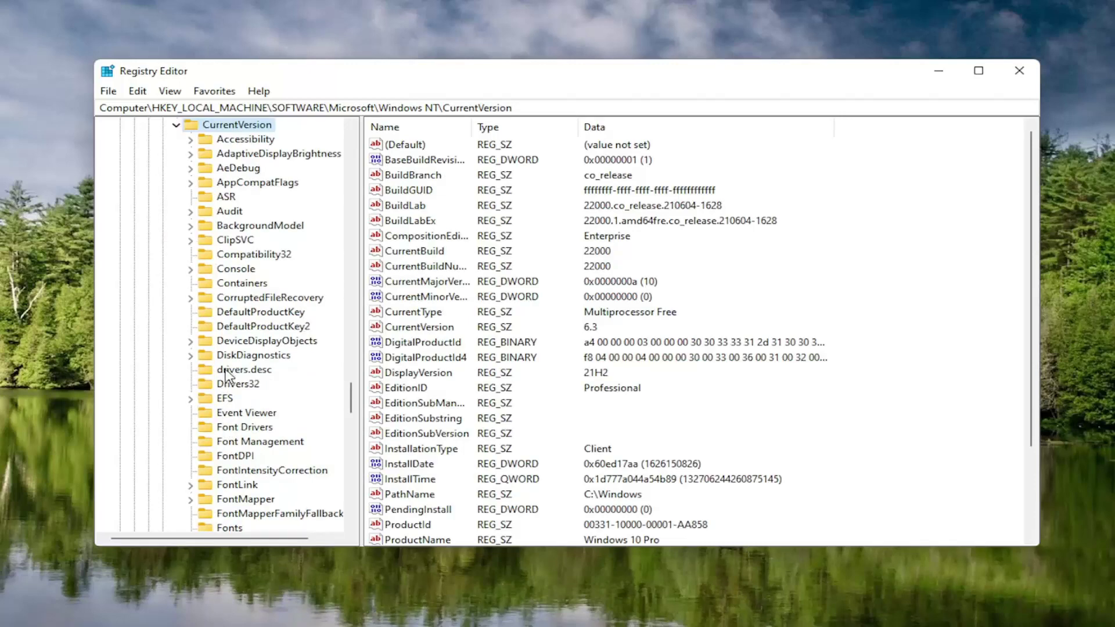
Expand the Multimedia key under CurrentVersion, select its SystemProfile subkey, and widen the Name column to show full value names
scroll(225, 374, down, 7)
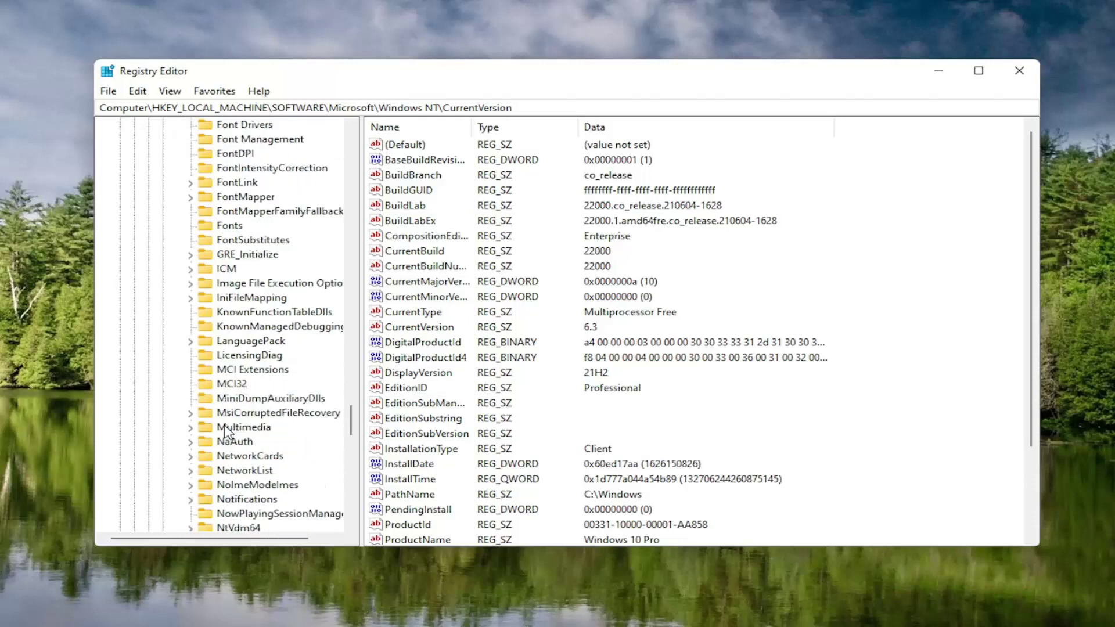
scroll(239, 477, down, 1)
click(239, 386)
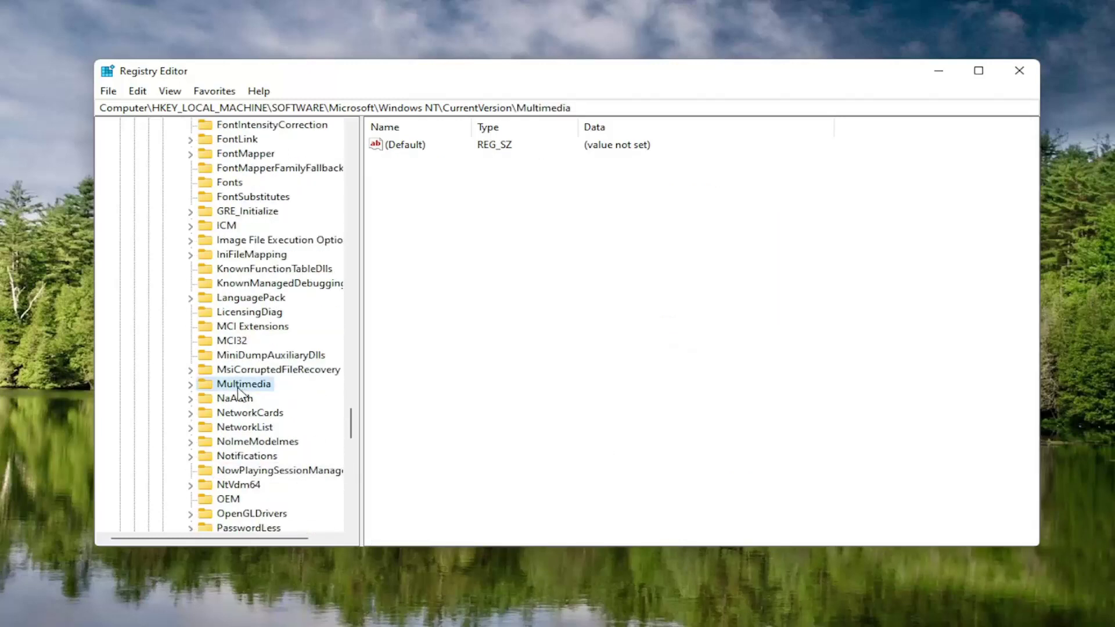
double_click(238, 386)
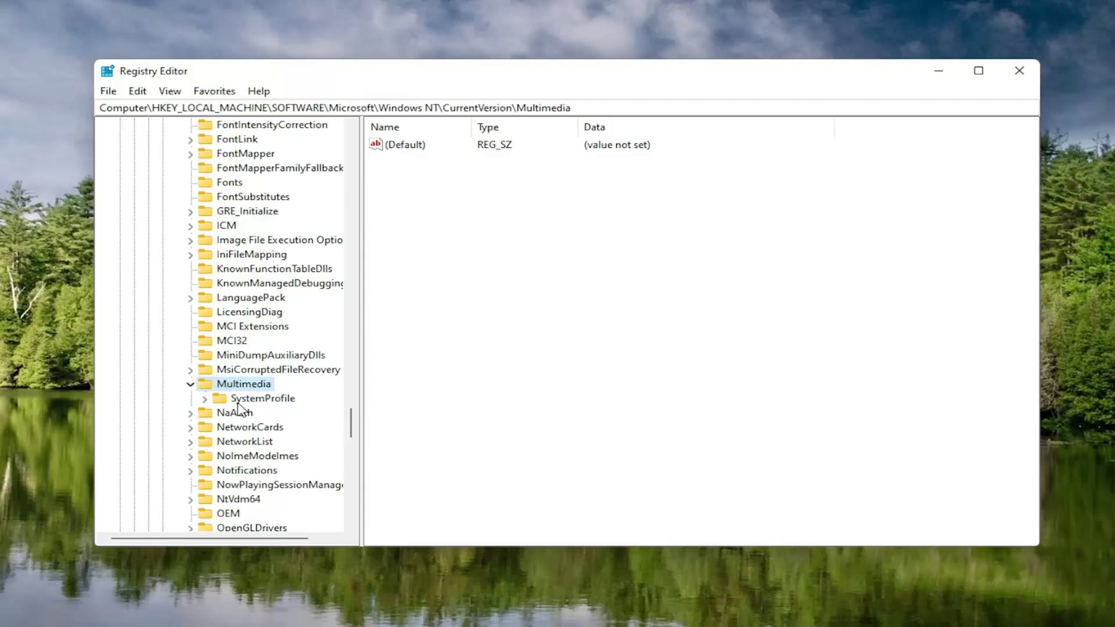
click(234, 403)
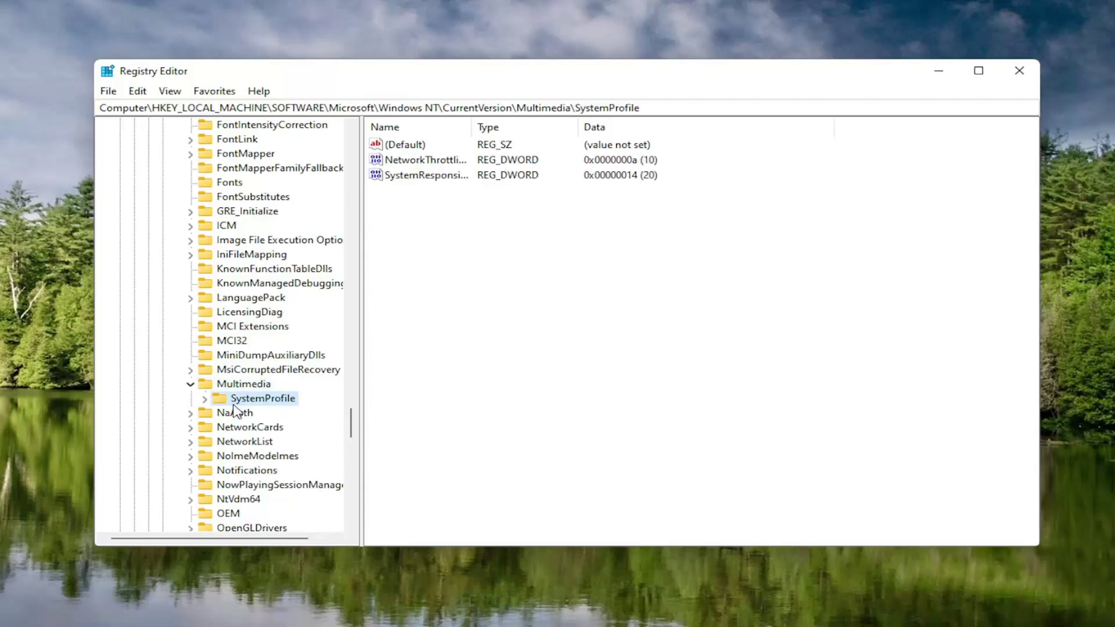
drag(471, 127, 577, 127)
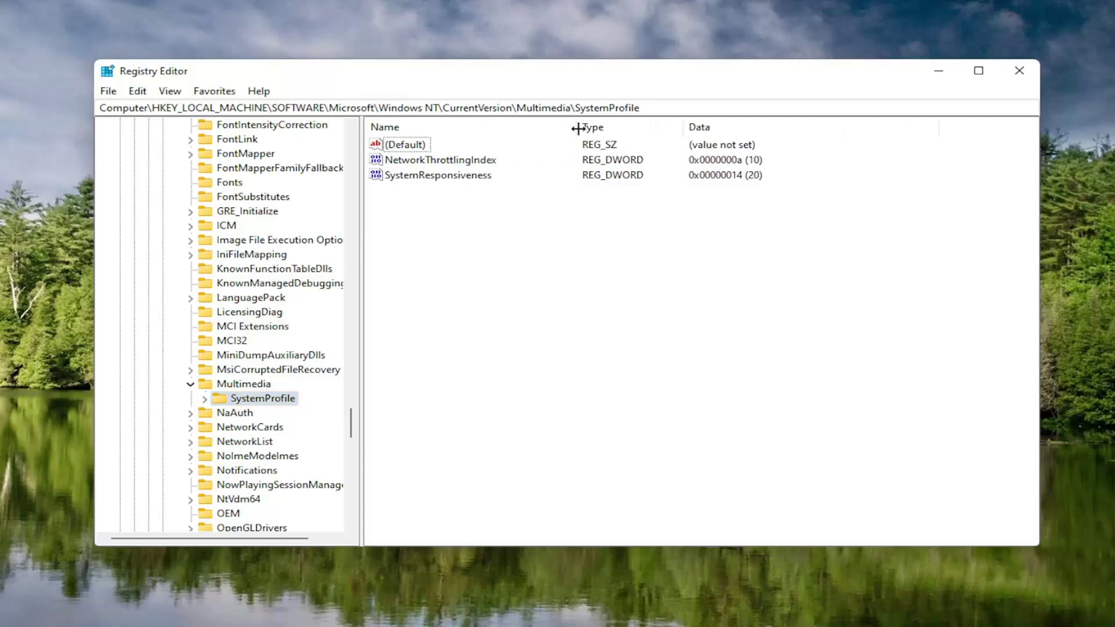
Set the NetworkThrottlingIndex value in SystemProfile to hexadecimal FFFFFFFF
double_click(441, 160)
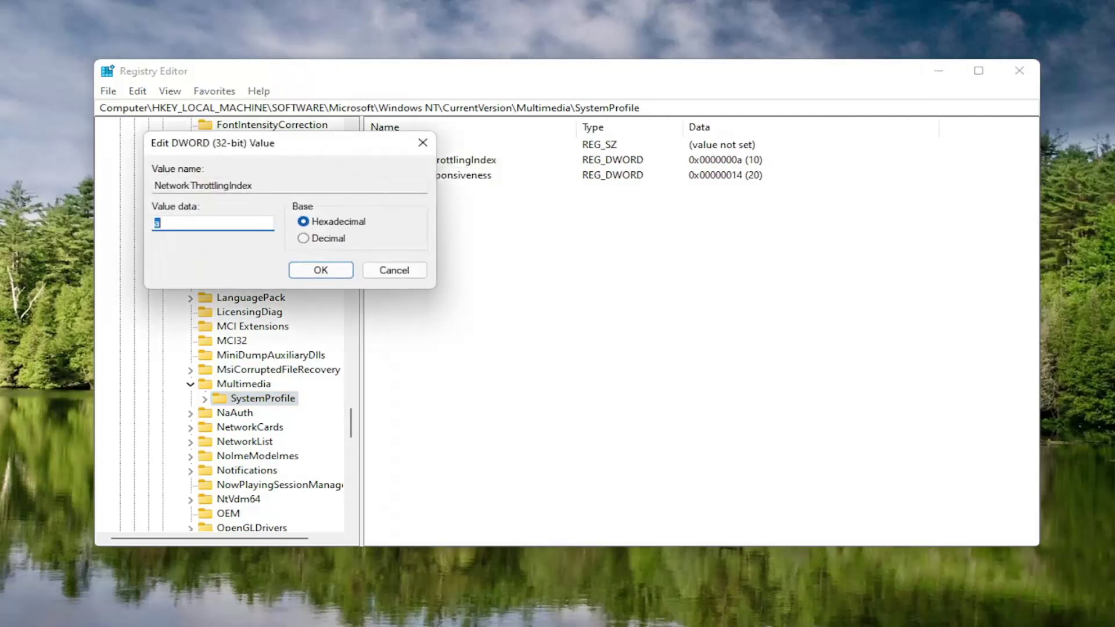
click(171, 226)
drag(264, 145, 591, 183)
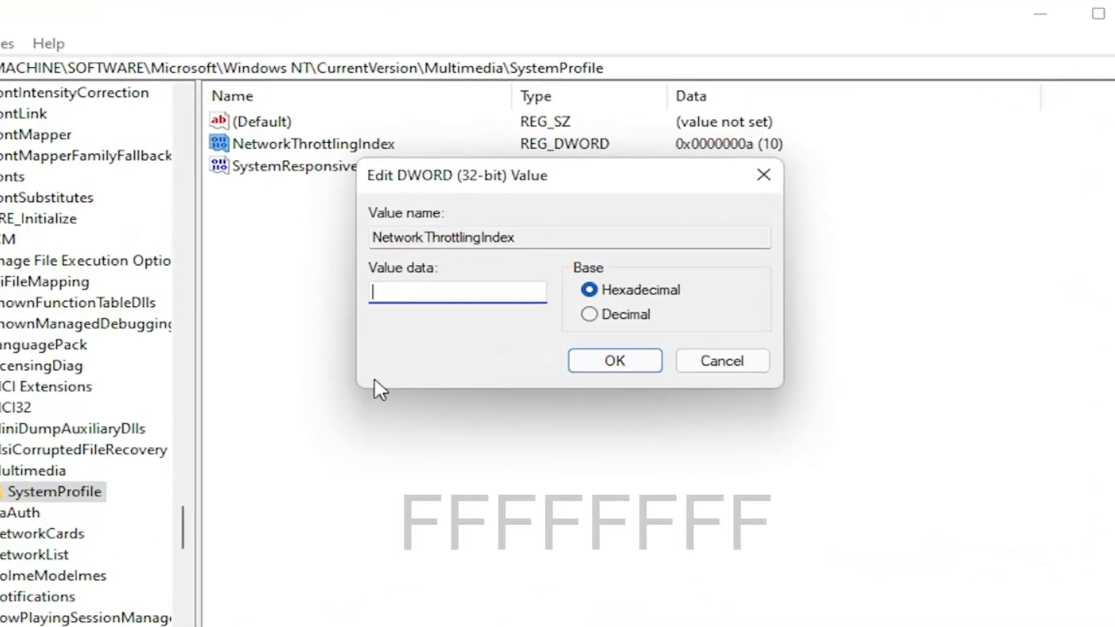
text(FFFFFFFF)
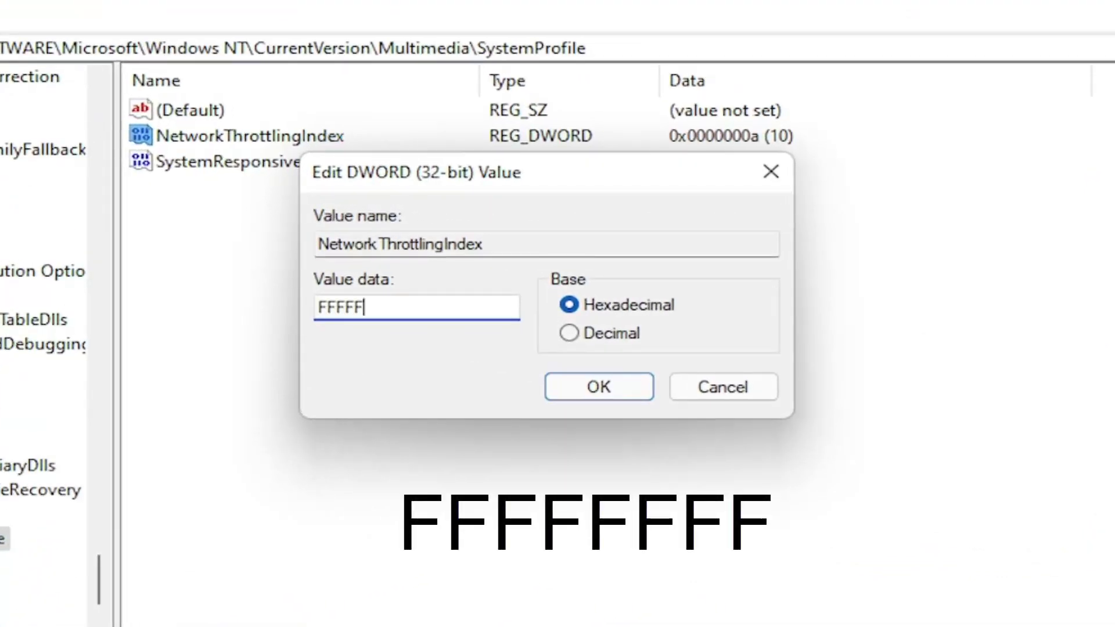
drag(430, 306, 355, 307)
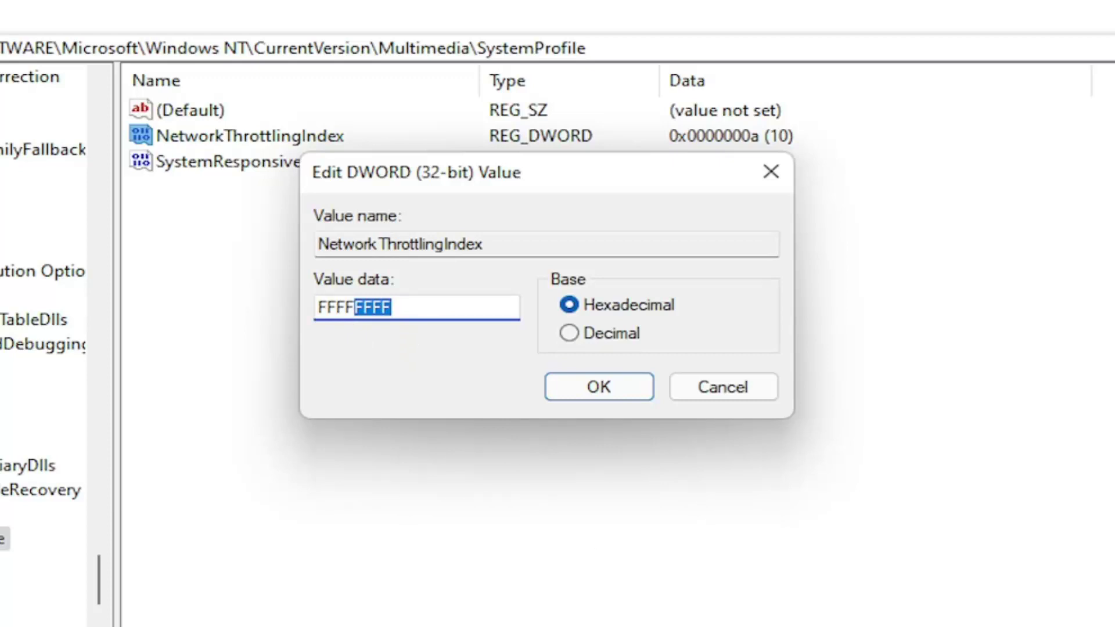
click(392, 308)
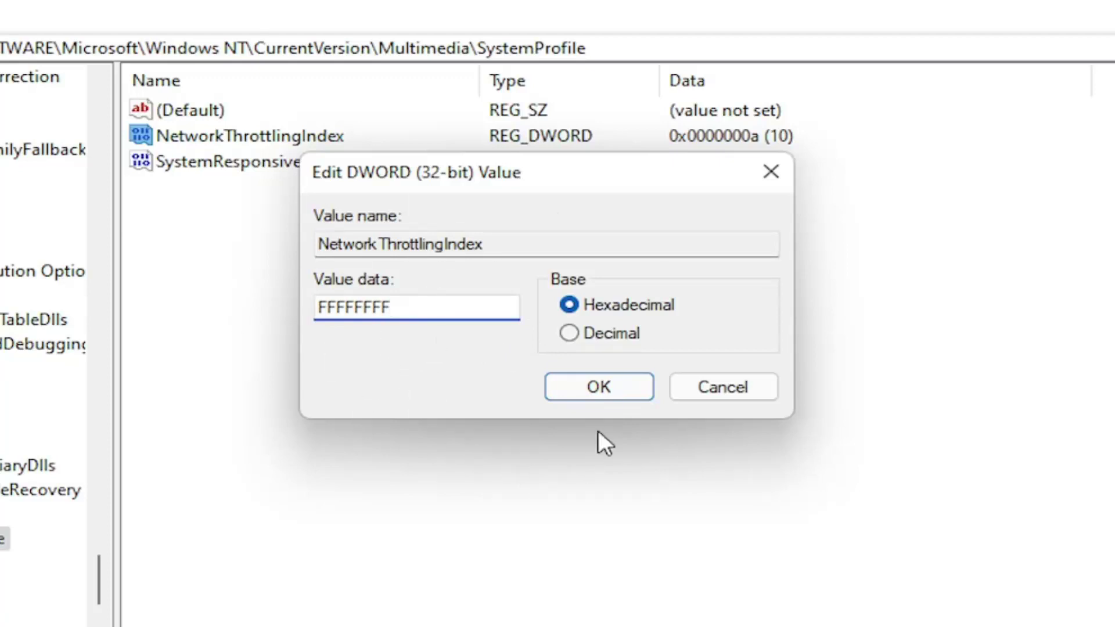
click(590, 381)
Collapse the expanded Multimedia, Microsoft and SOFTWARE branches back up to the HKEY_LOCAL_MACHINE key
click(7, 508)
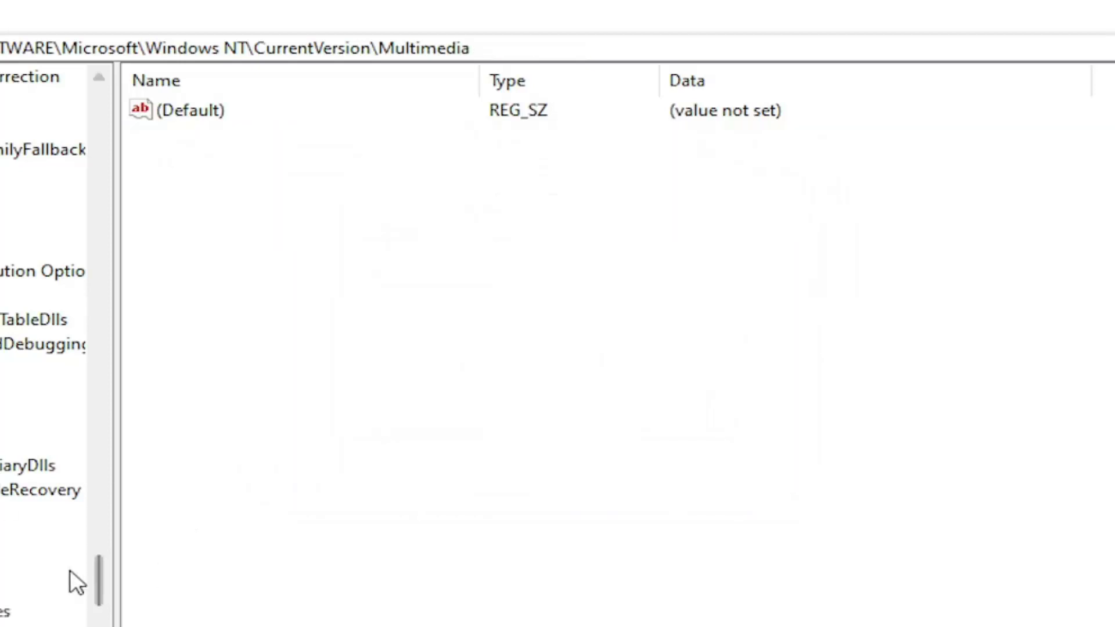
drag(99, 575, 133, 186)
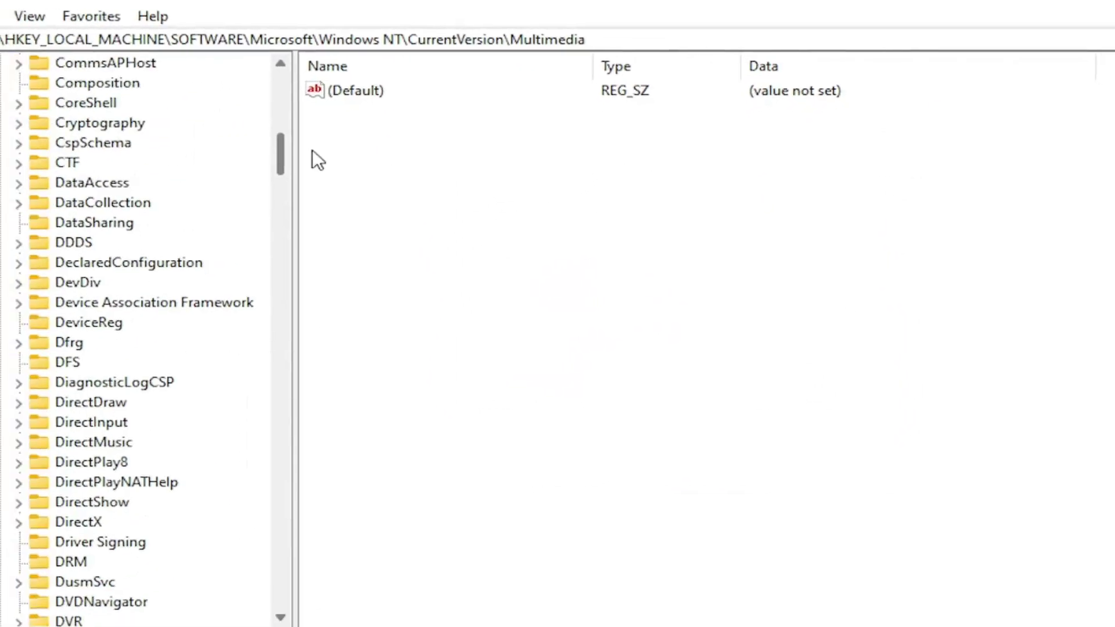
scroll(0, 355, up, 15)
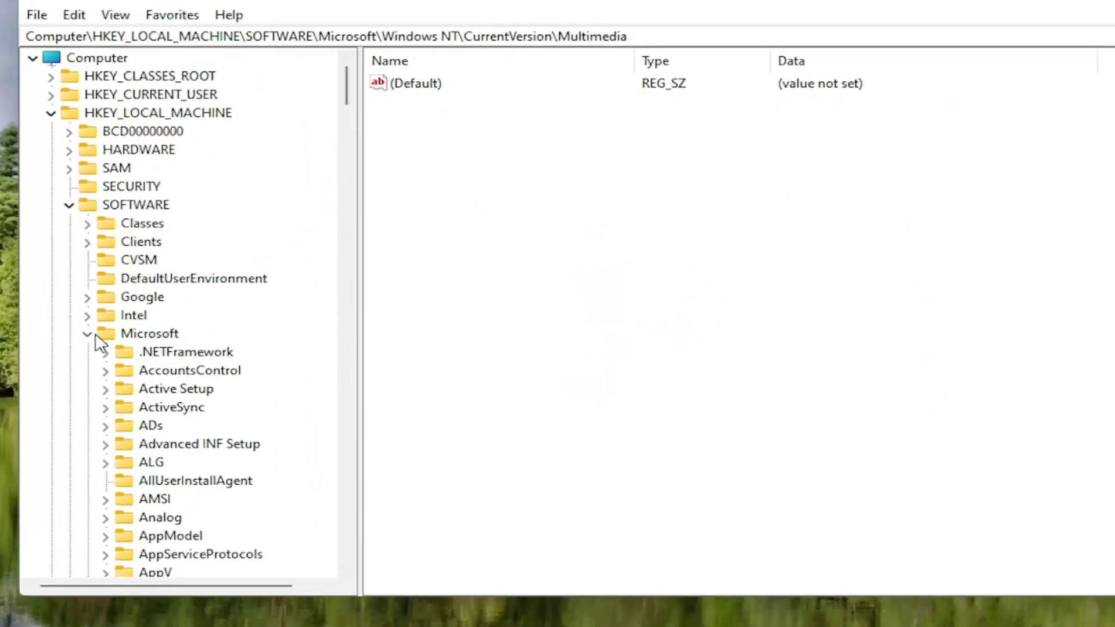
click(9, 364)
click(0, 224)
click(51, 112)
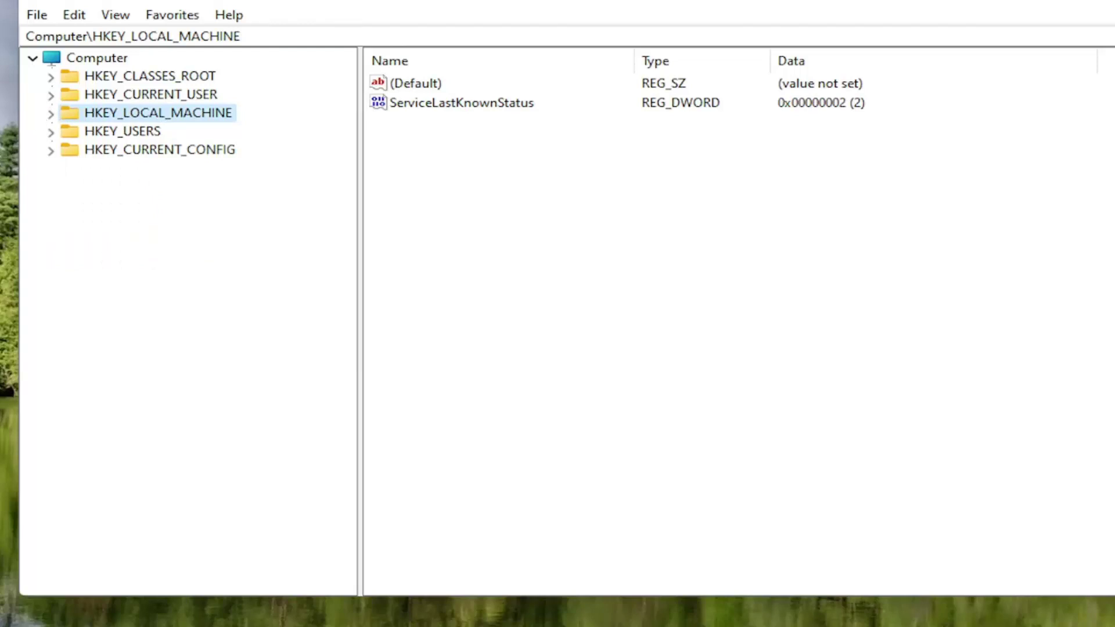
Expand the registry path HKEY_LOCAL_MACHINE\SYSTEM\CurrentControlSet\Services
double_click(193, 115)
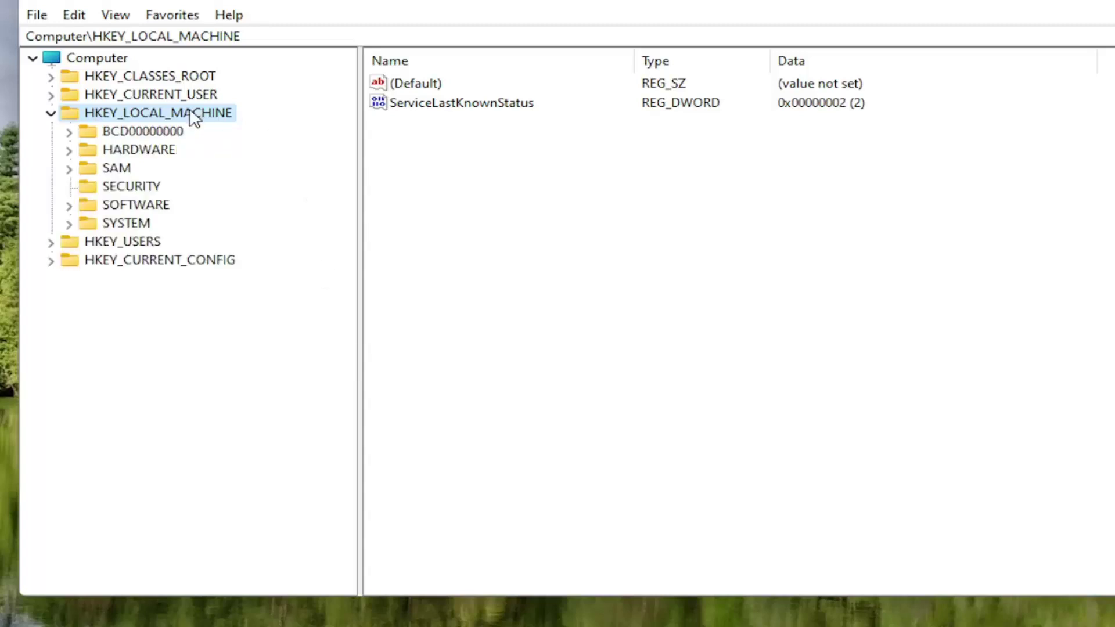
double_click(127, 226)
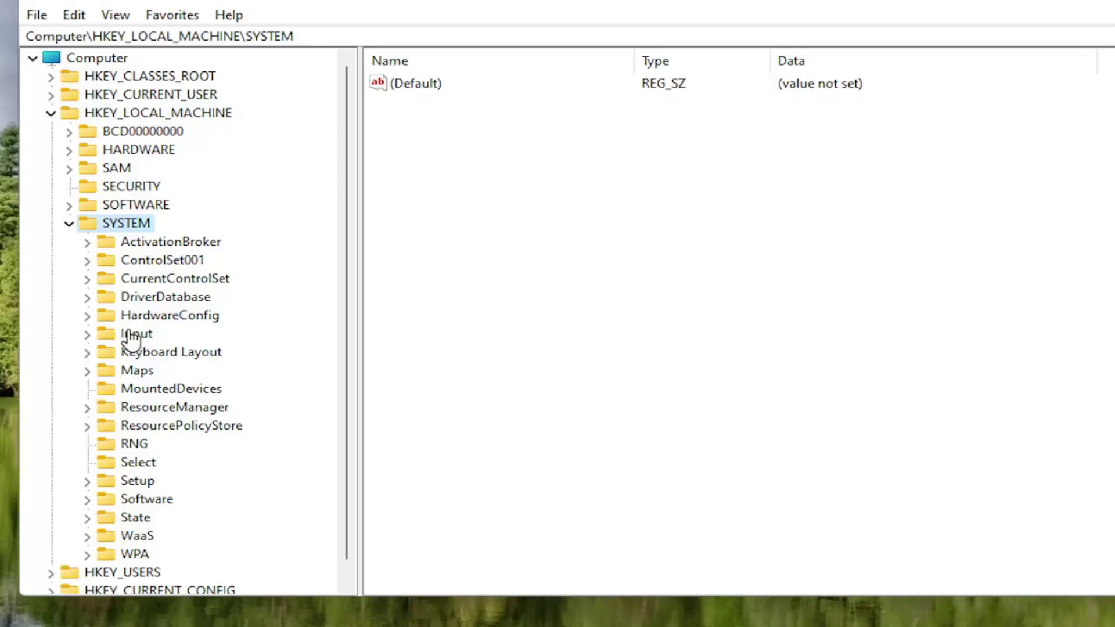
double_click(184, 280)
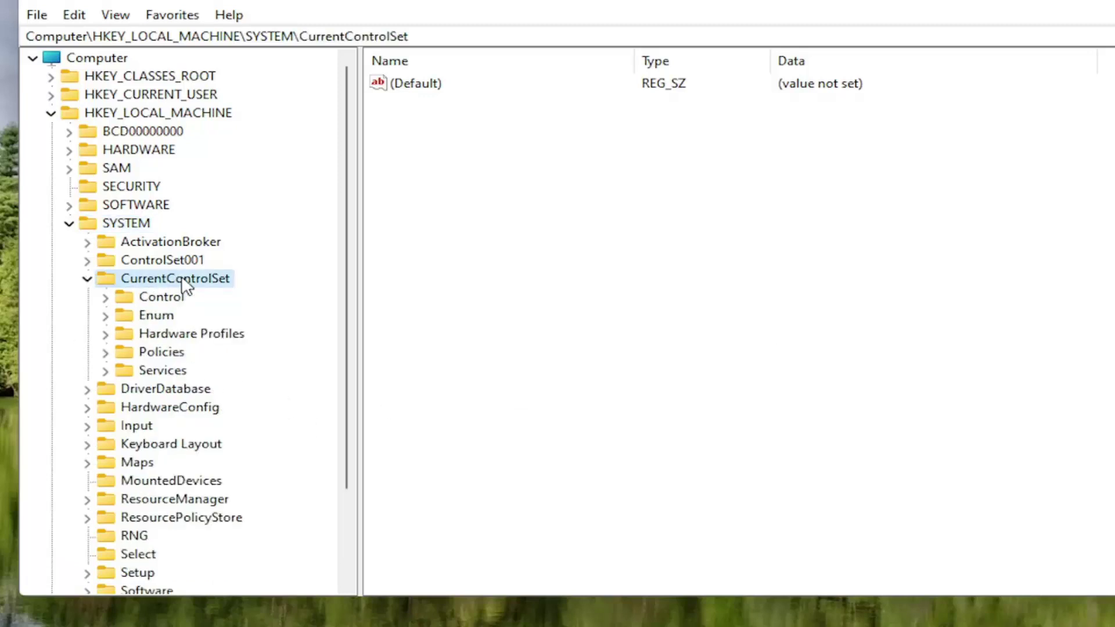
click(144, 372)
double_click(145, 372)
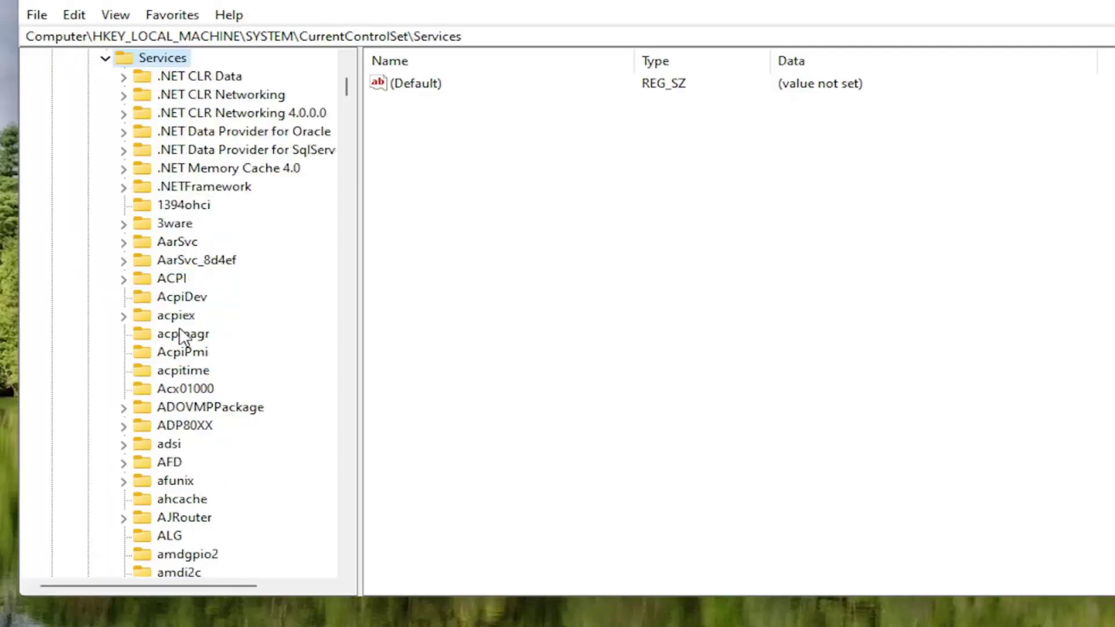
Find and select the Tcpip key among the Services subkeys
scroll(198, 406, down, 8)
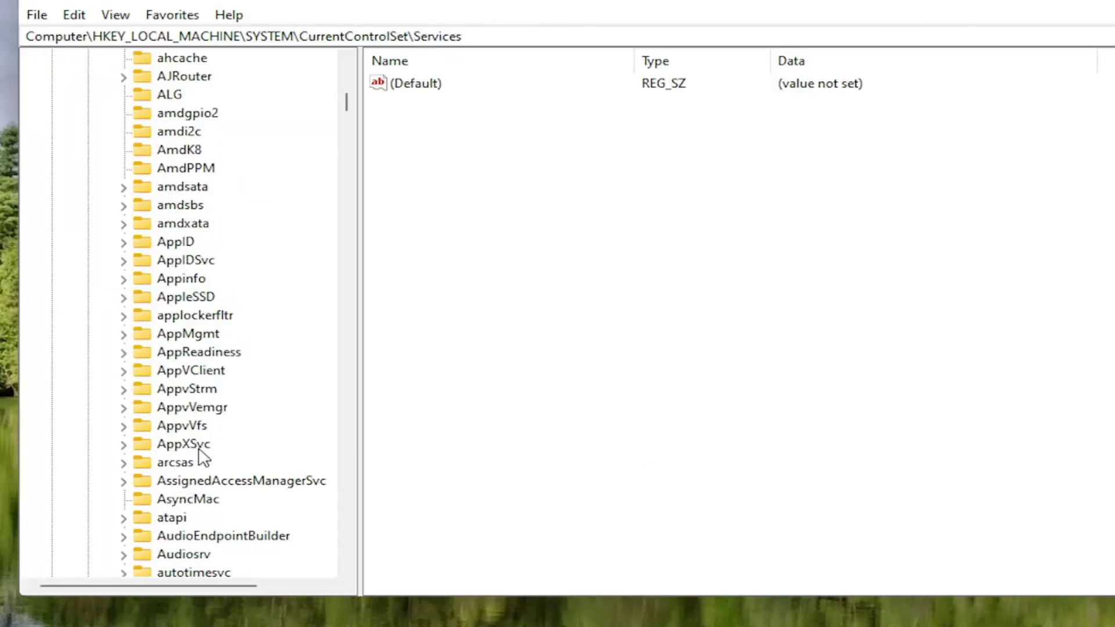
scroll(202, 459, down, 12)
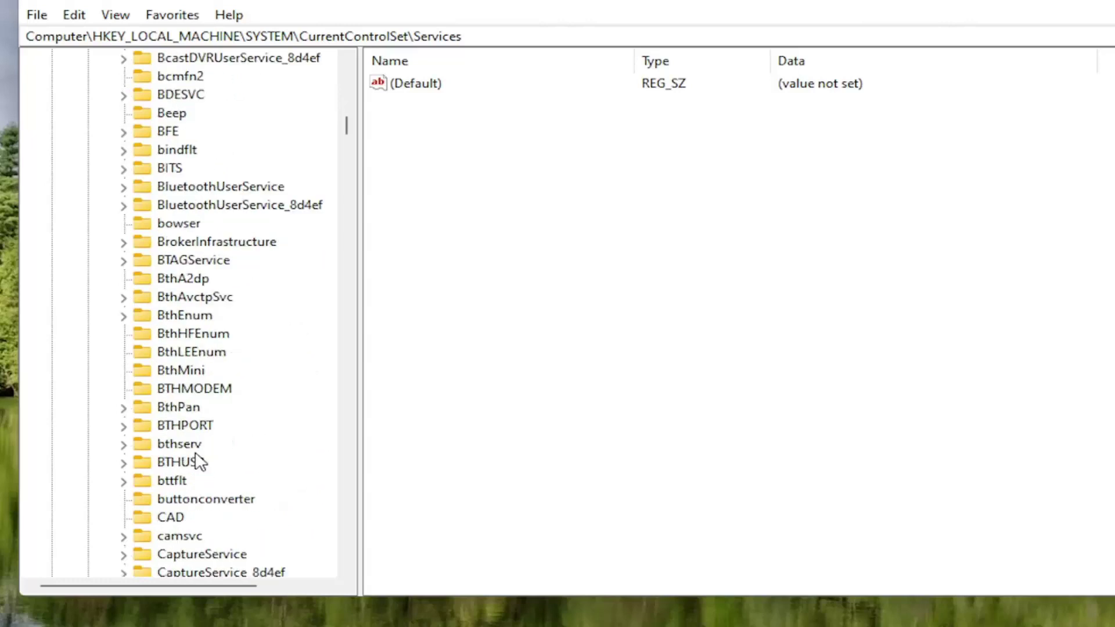
scroll(197, 461, down, 16)
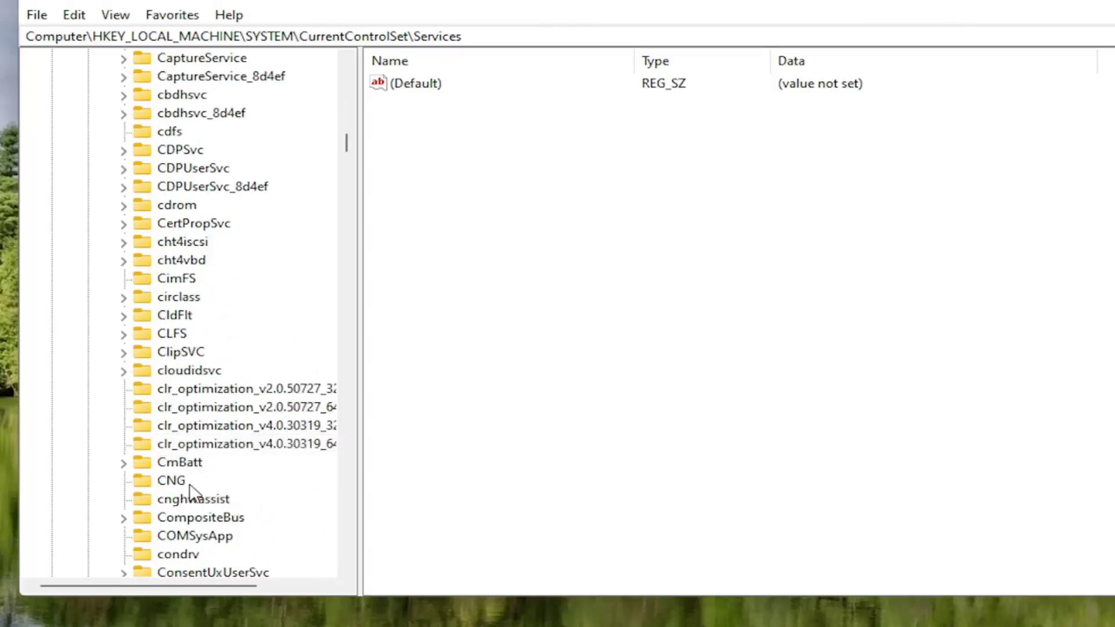
click(232, 407)
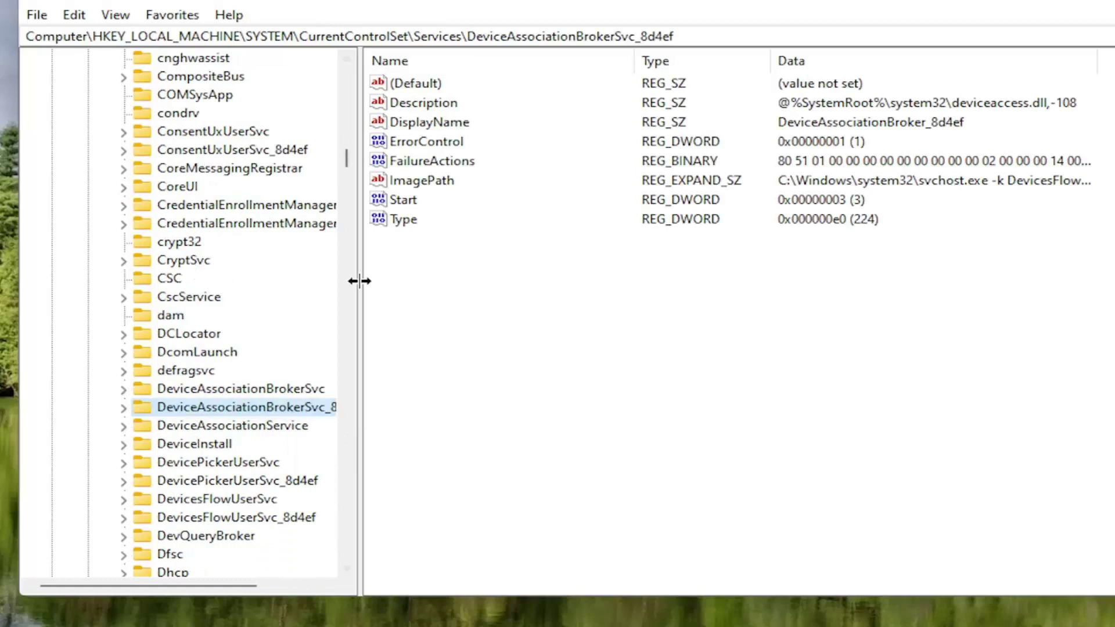
text(tc)
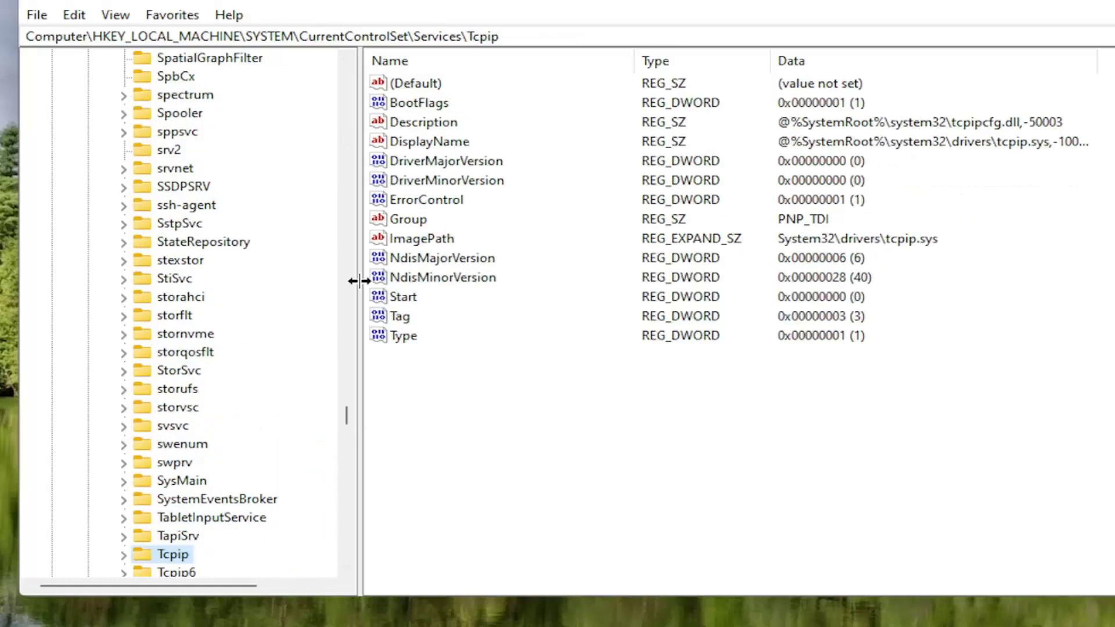
Expand Tcpip\Parameters\Interfaces and widen the key tree to show more of the interface identifiers
scroll(200, 533, down, 2)
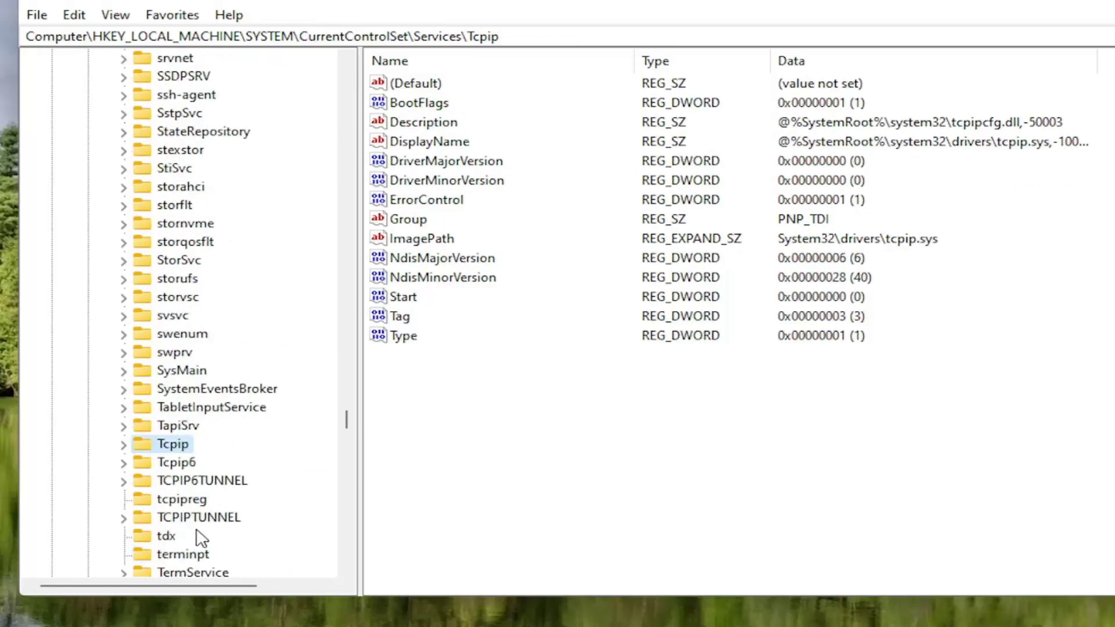
scroll(214, 460, down, 2)
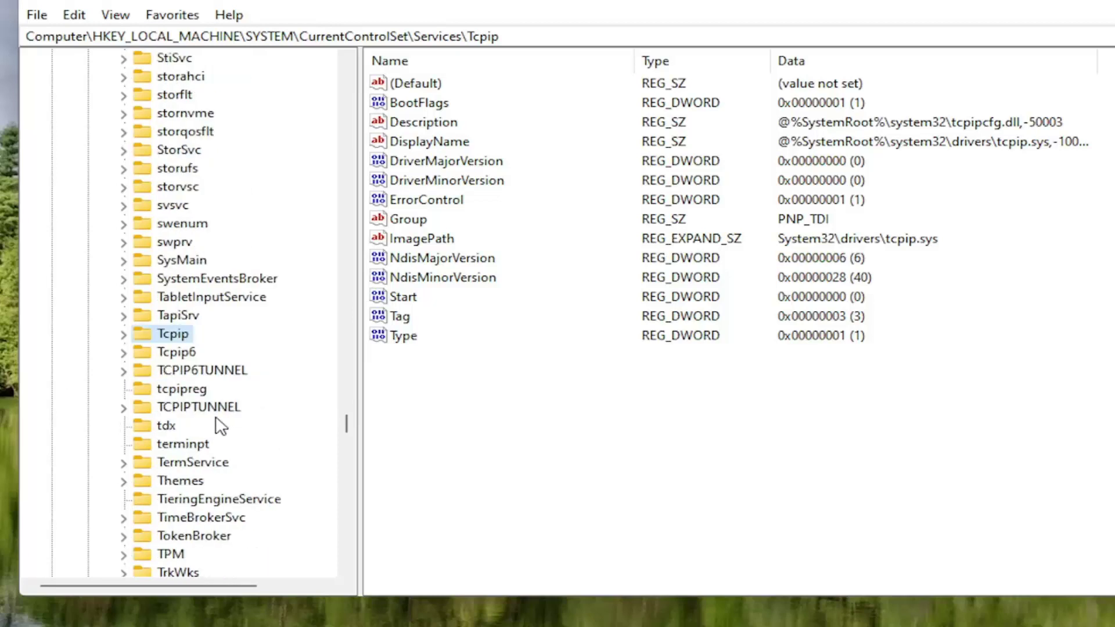
double_click(155, 336)
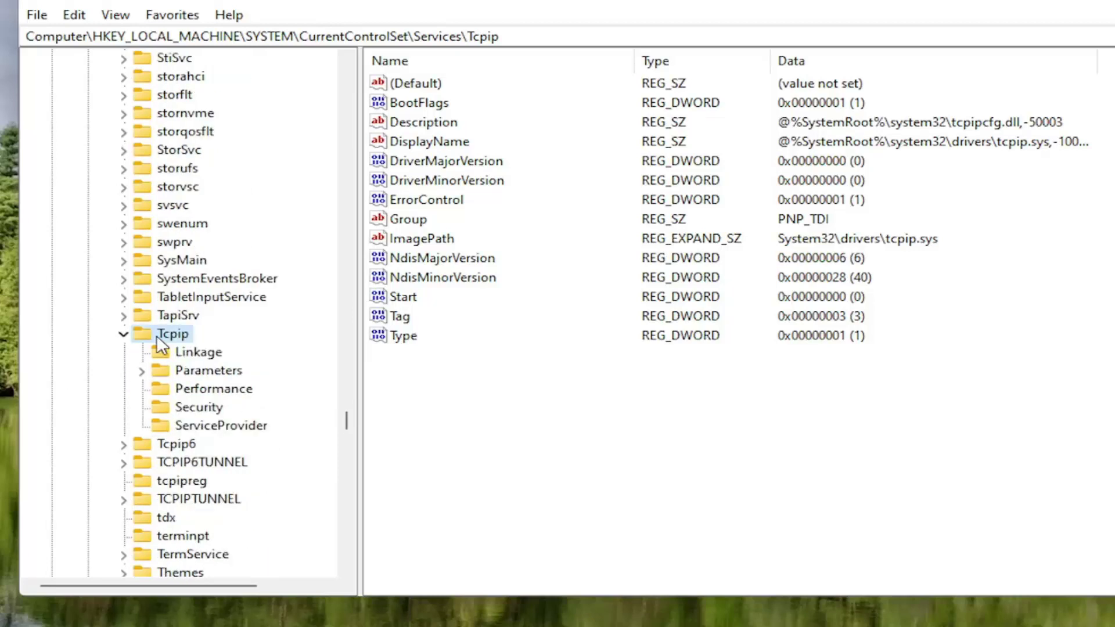
double_click(182, 369)
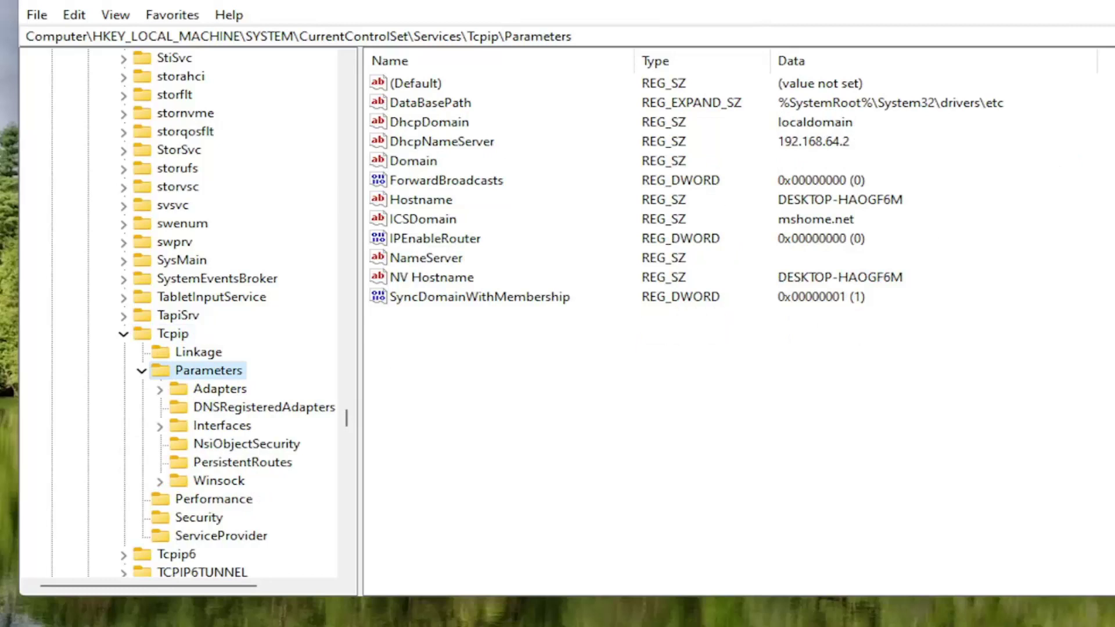
click(184, 425)
double_click(196, 428)
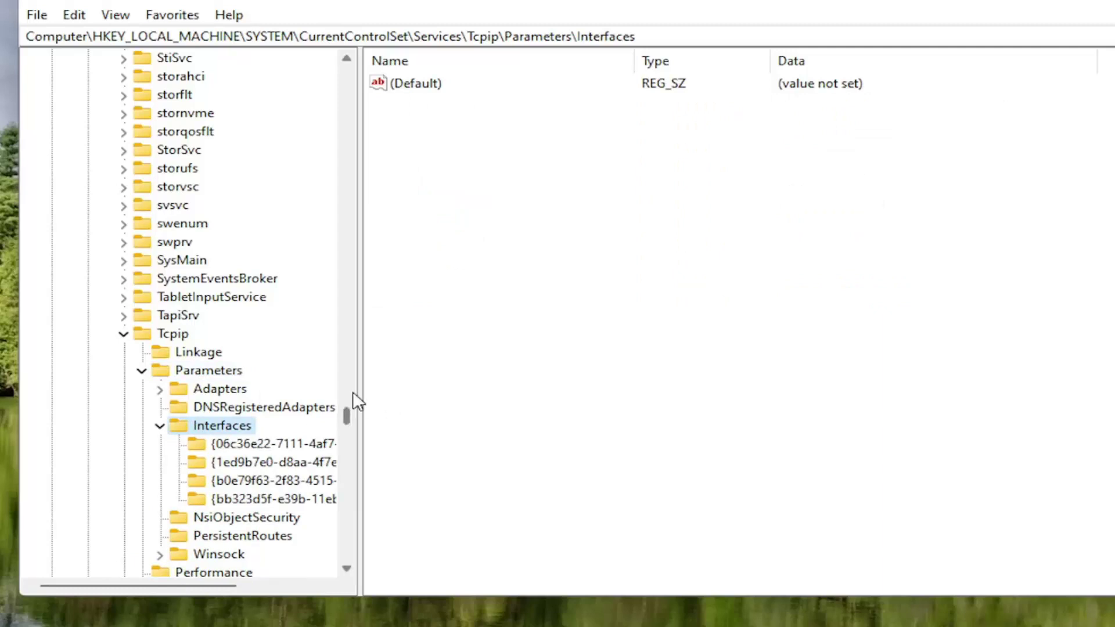
drag(360, 409, 419, 409)
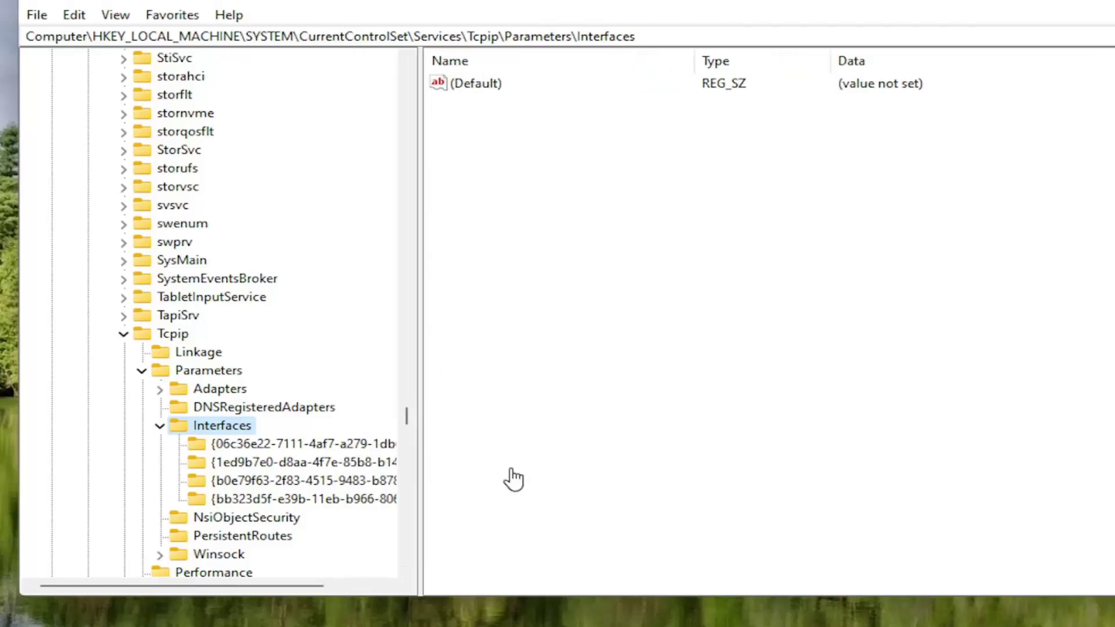
Compare the values of the four interface subkeys under Interfaces to identify the active network adapter
click(290, 444)
click(285, 463)
click(276, 484)
click(276, 498)
click(272, 482)
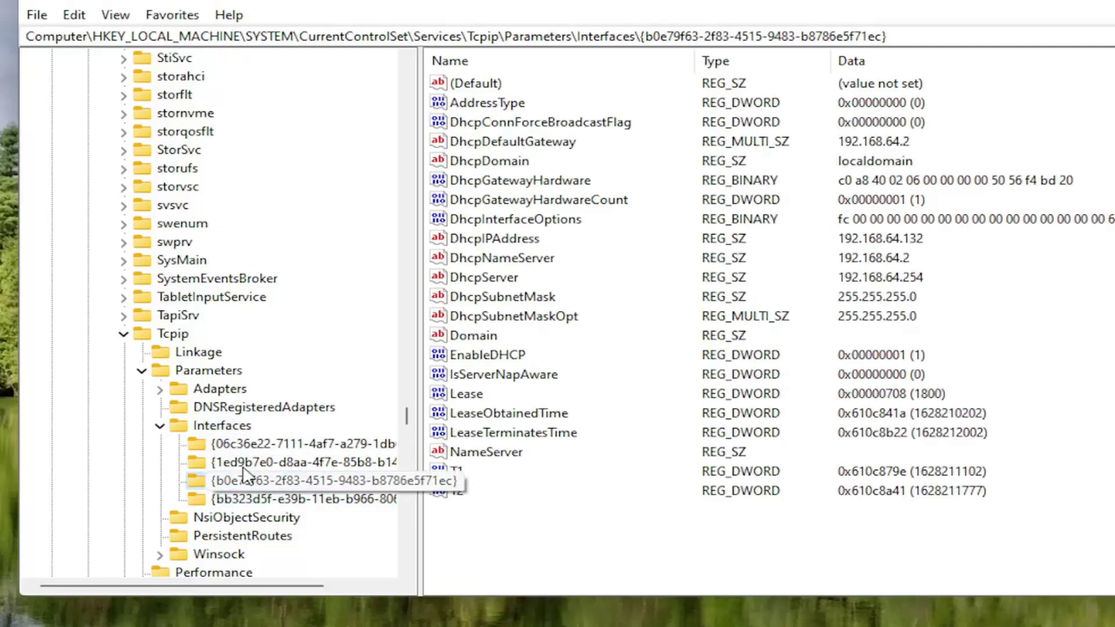
click(249, 499)
click(230, 463)
click(238, 480)
click(239, 443)
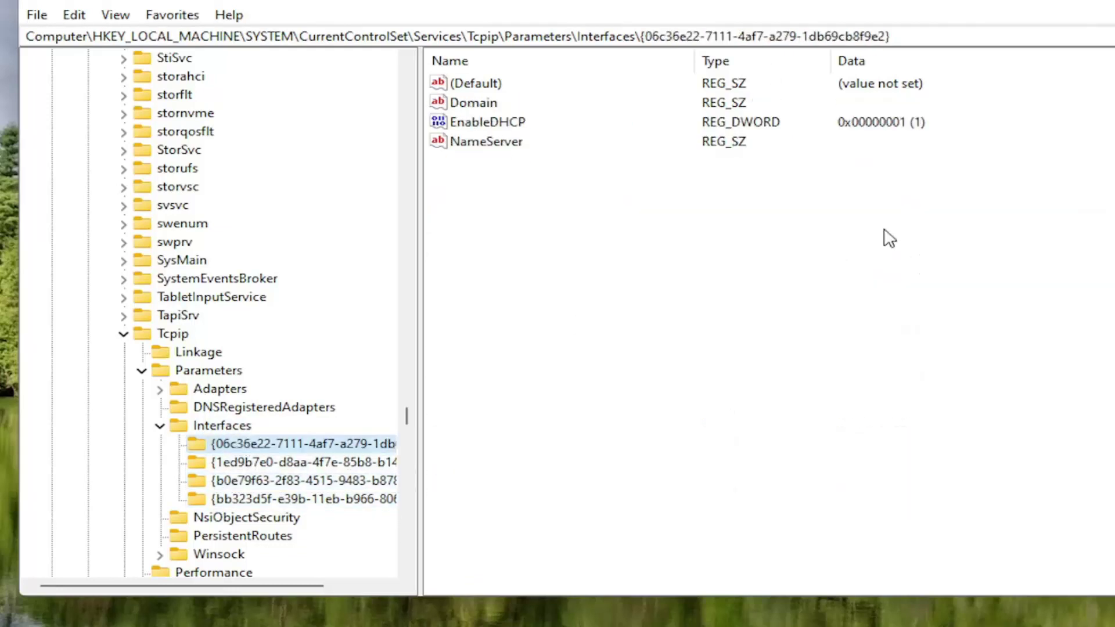
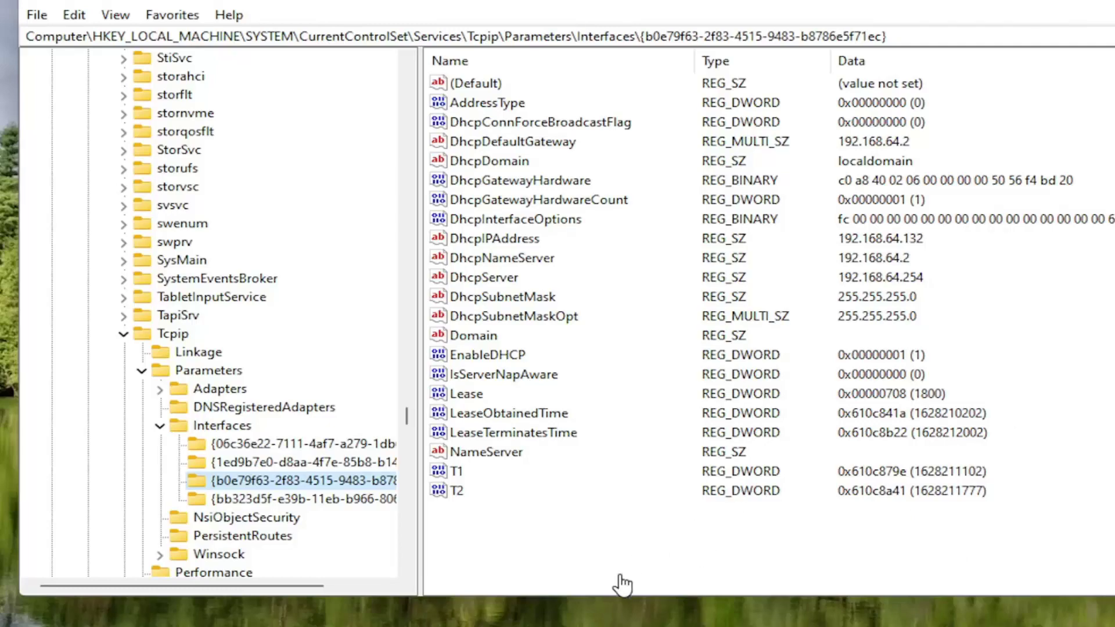
Create a DWORD (32-bit) value named TCPackFrequency in the interface key starting with {b0e79f63
right_click(483, 532)
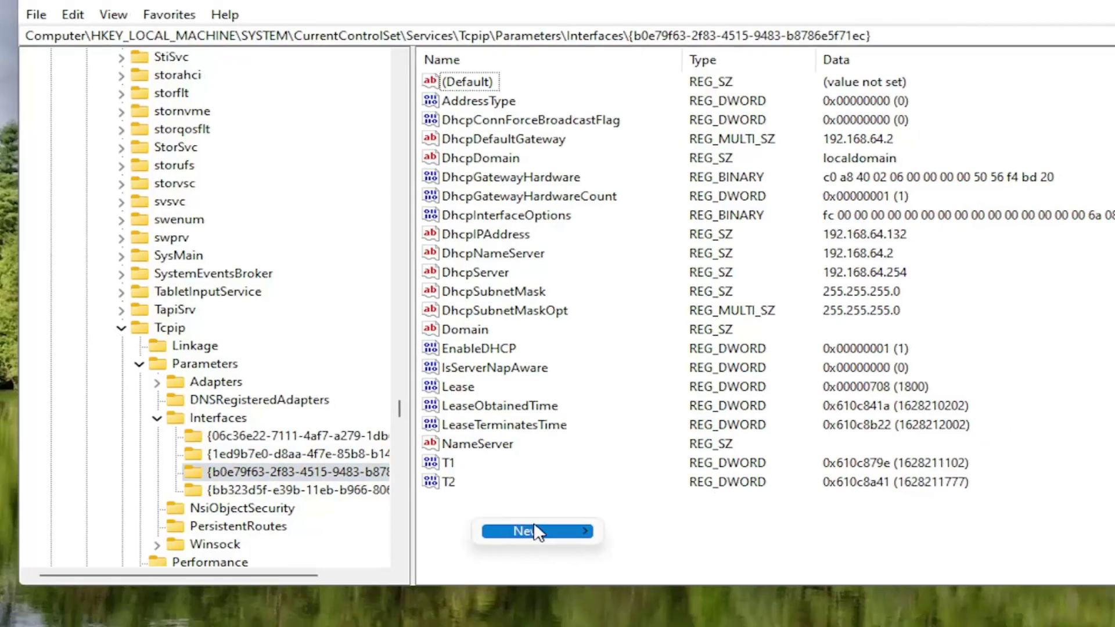
mouse_move(535, 531)
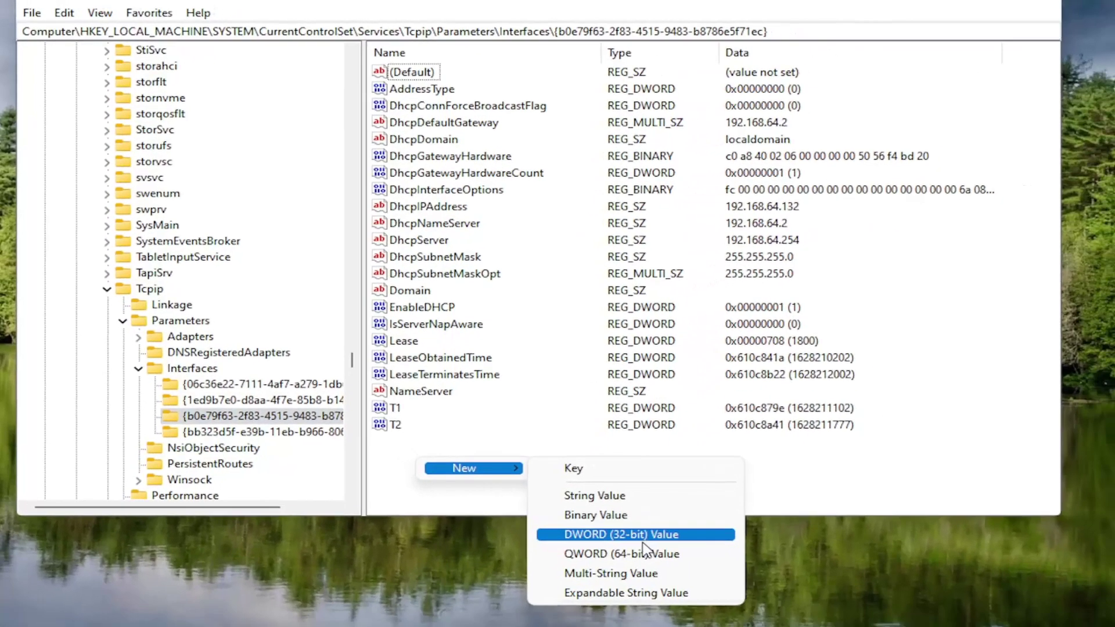
click(727, 608)
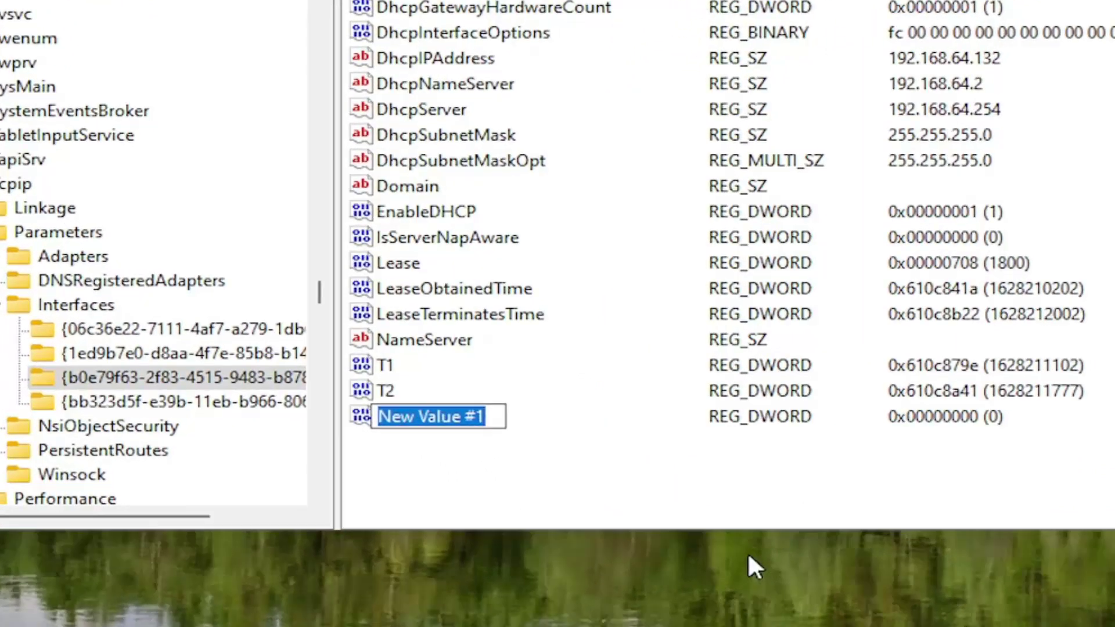
text(TCP)
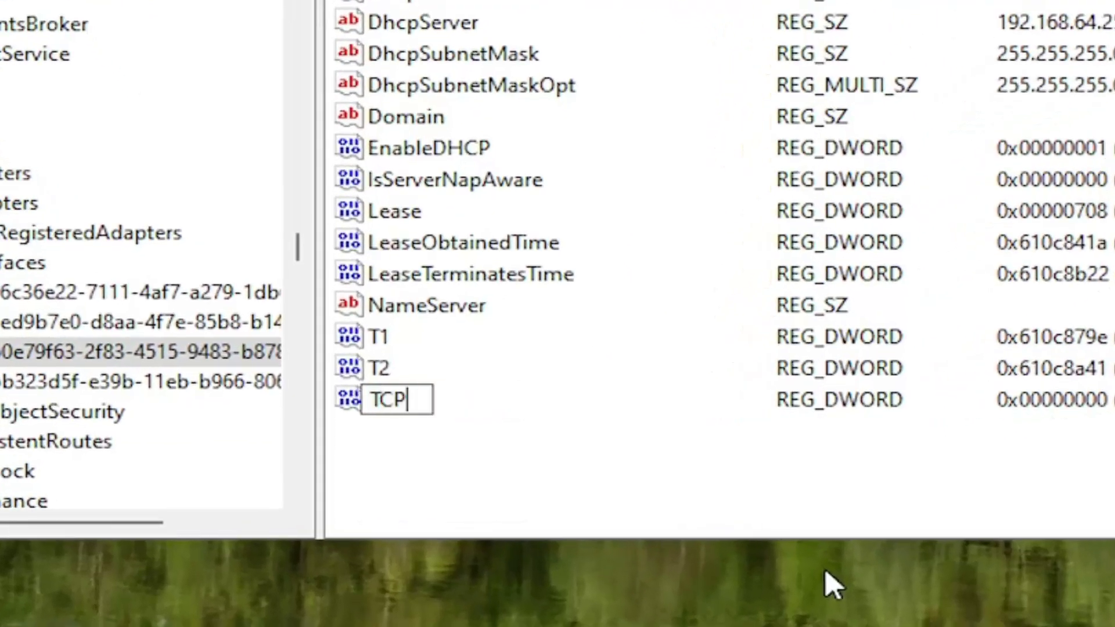
text(ack)
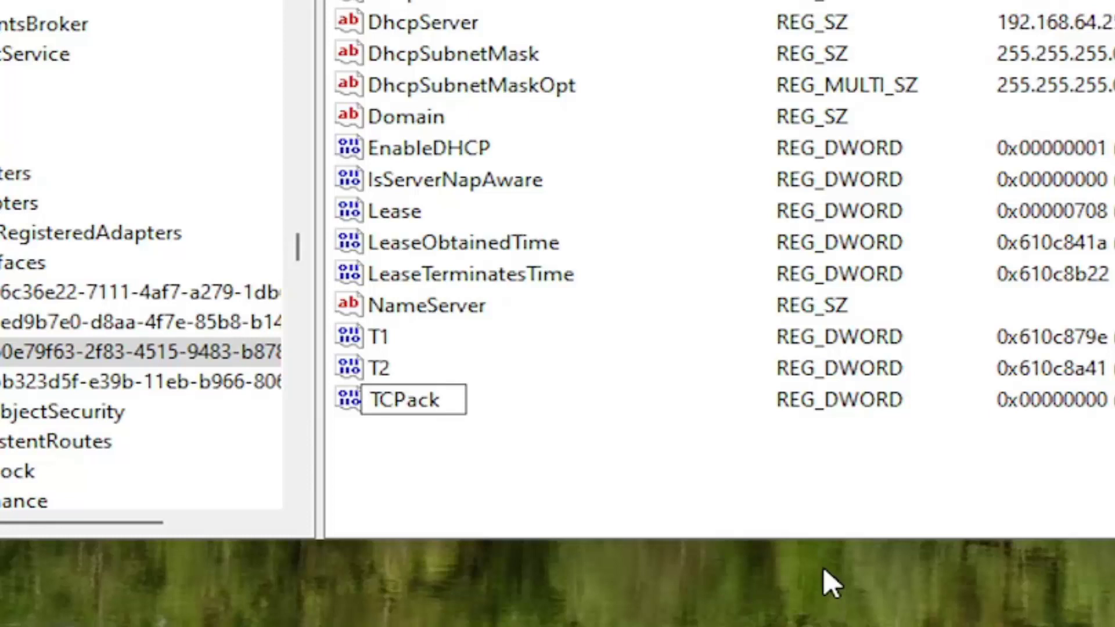
text(Fre)
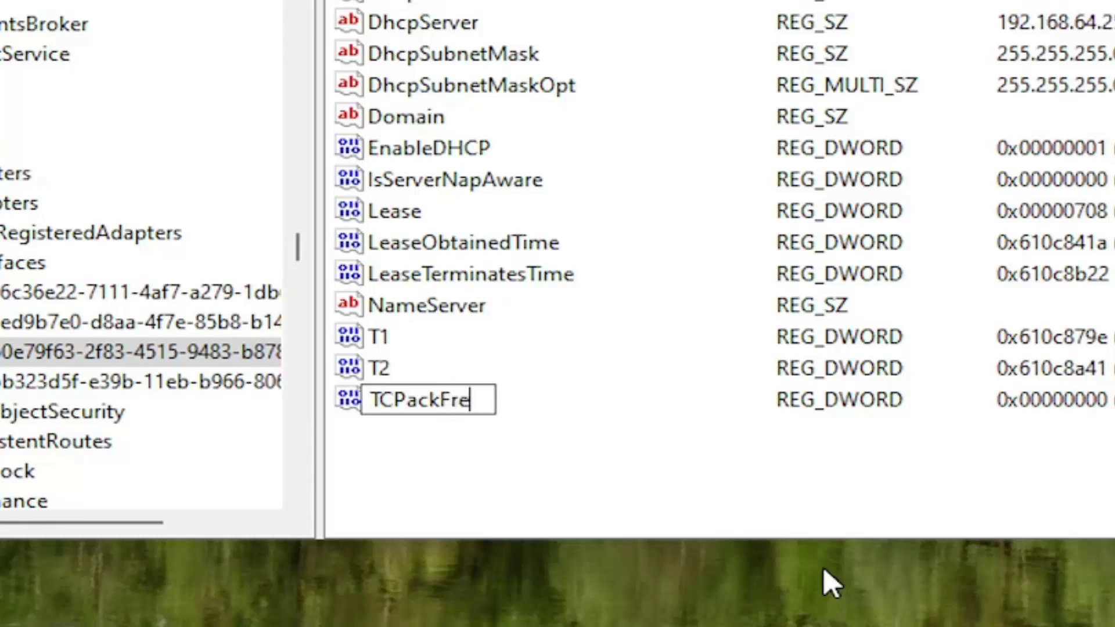
text(quebnc)
key(BackSpace)
key(BackSpace)
key(BackSpace)
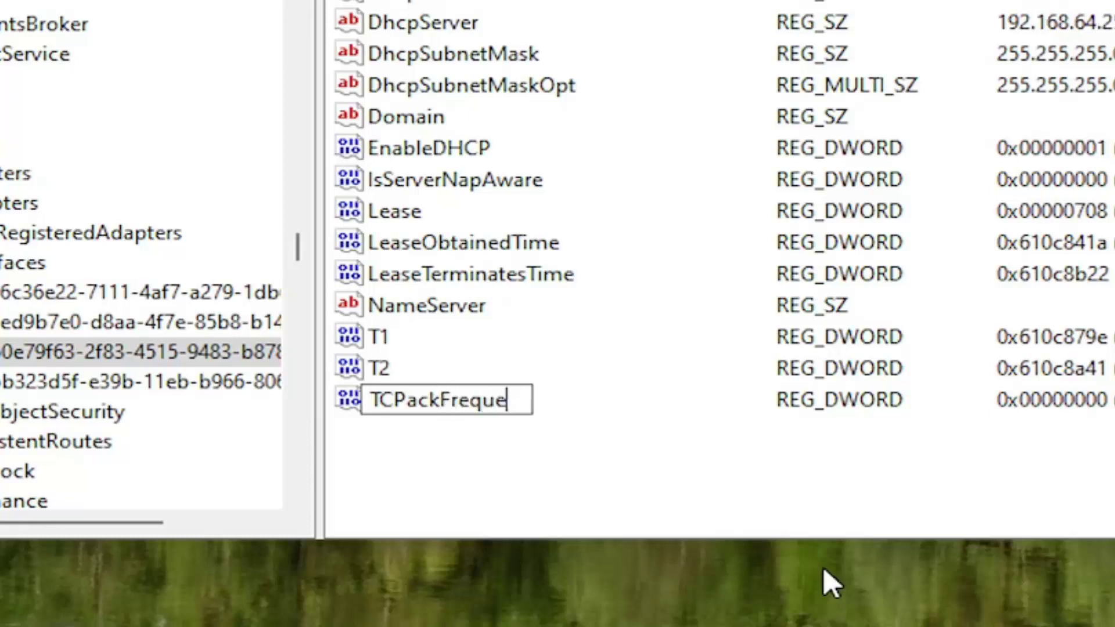
text(ncy)
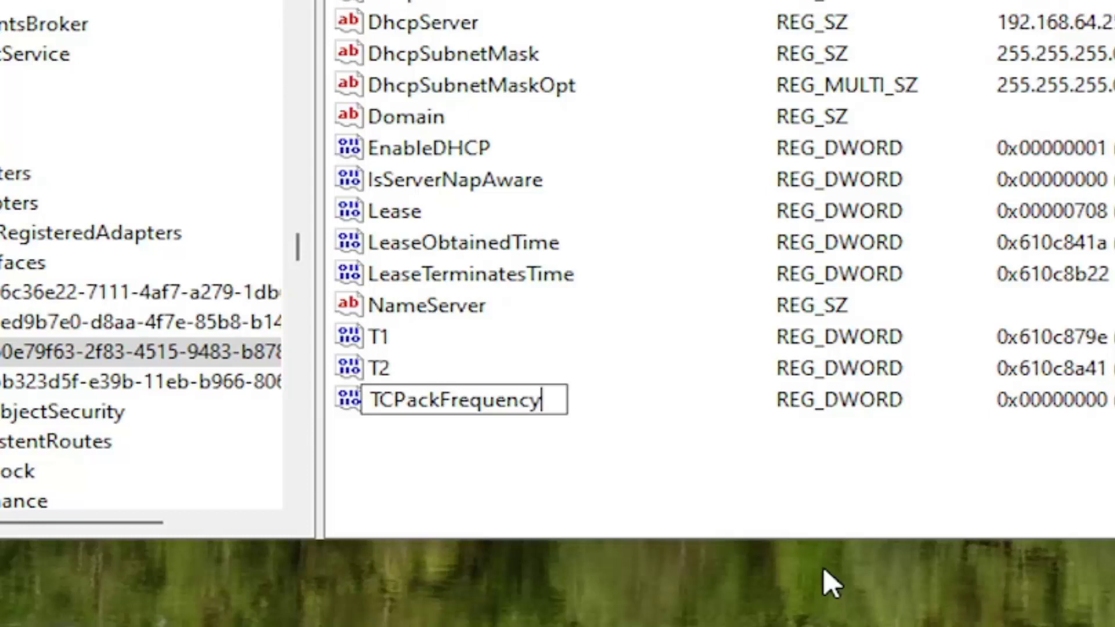
key(Return)
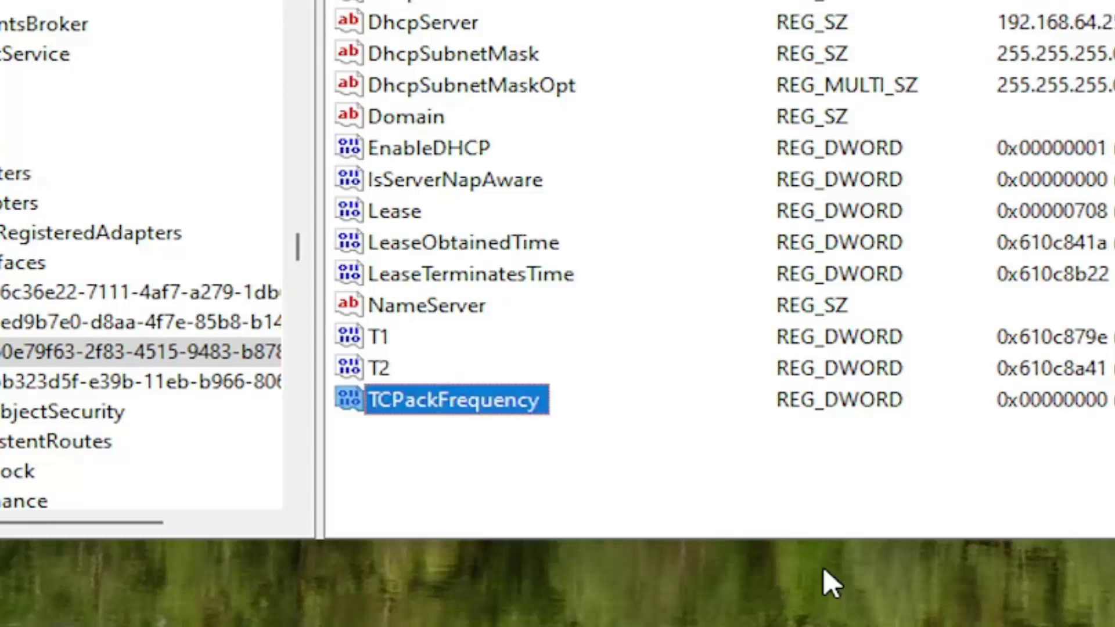
Add another DWORD (32-bit) value named TCPNoDelay to the same interface key
click(486, 470)
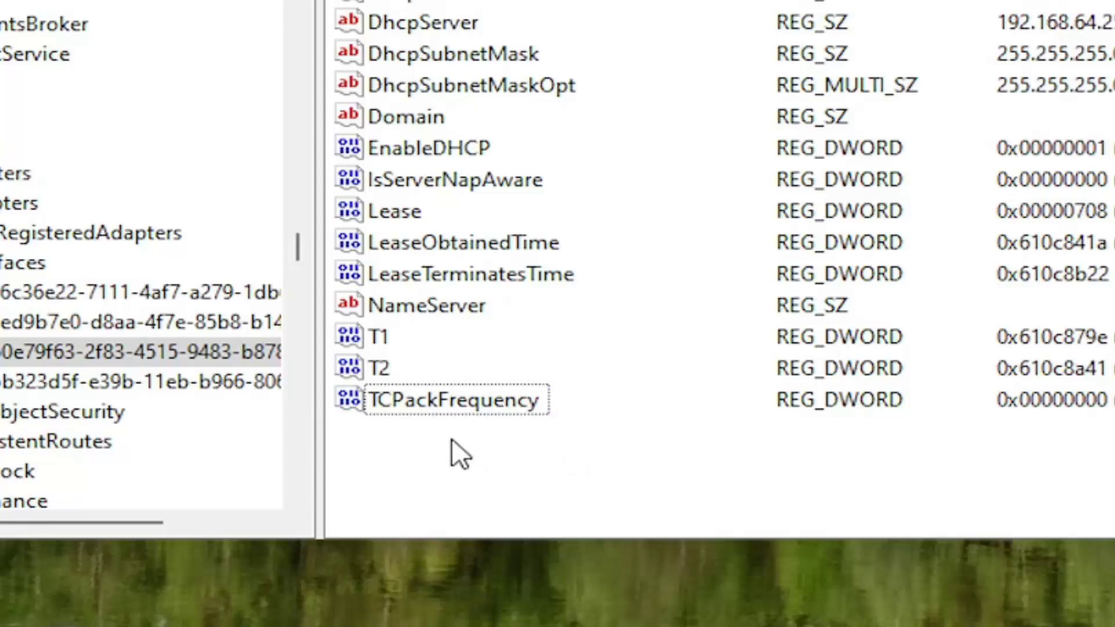
right_click(459, 455)
mouse_move(495, 462)
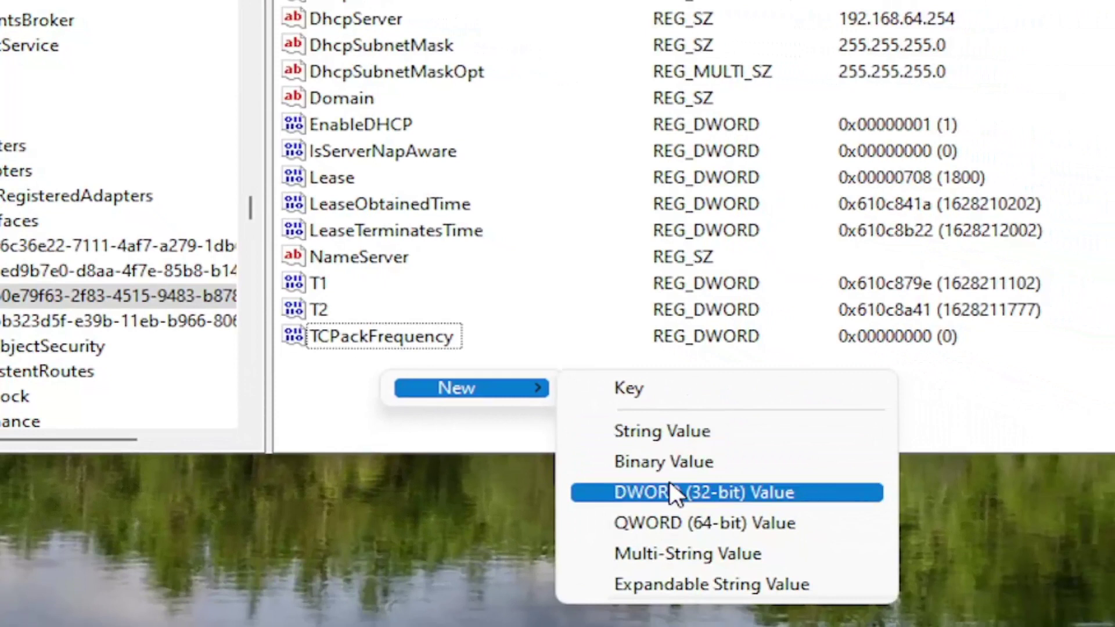
click(691, 504)
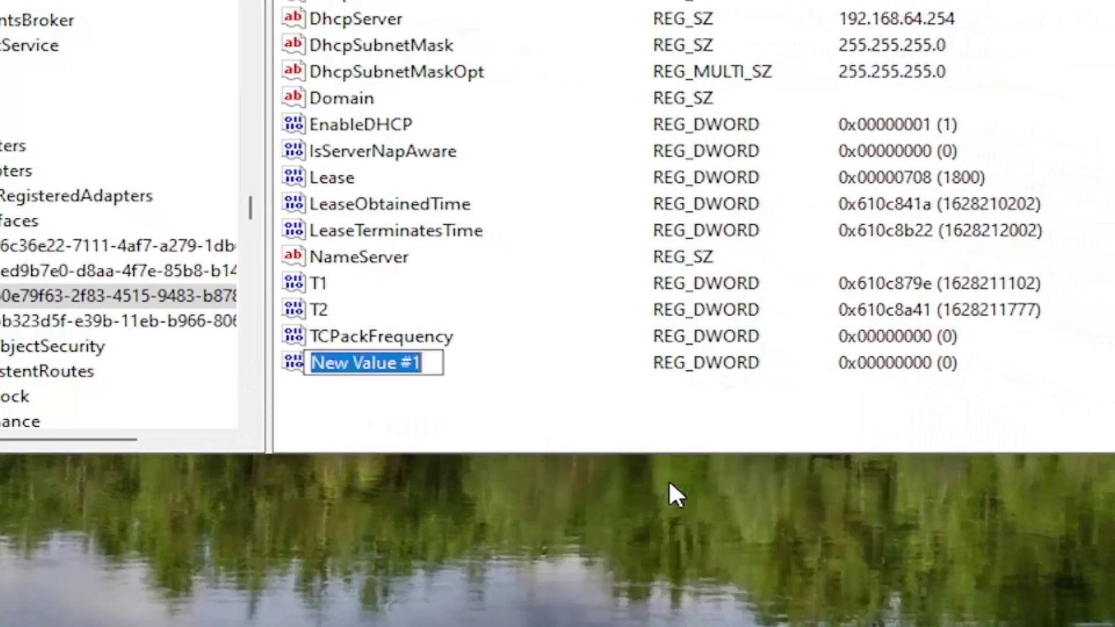
text(TCP)
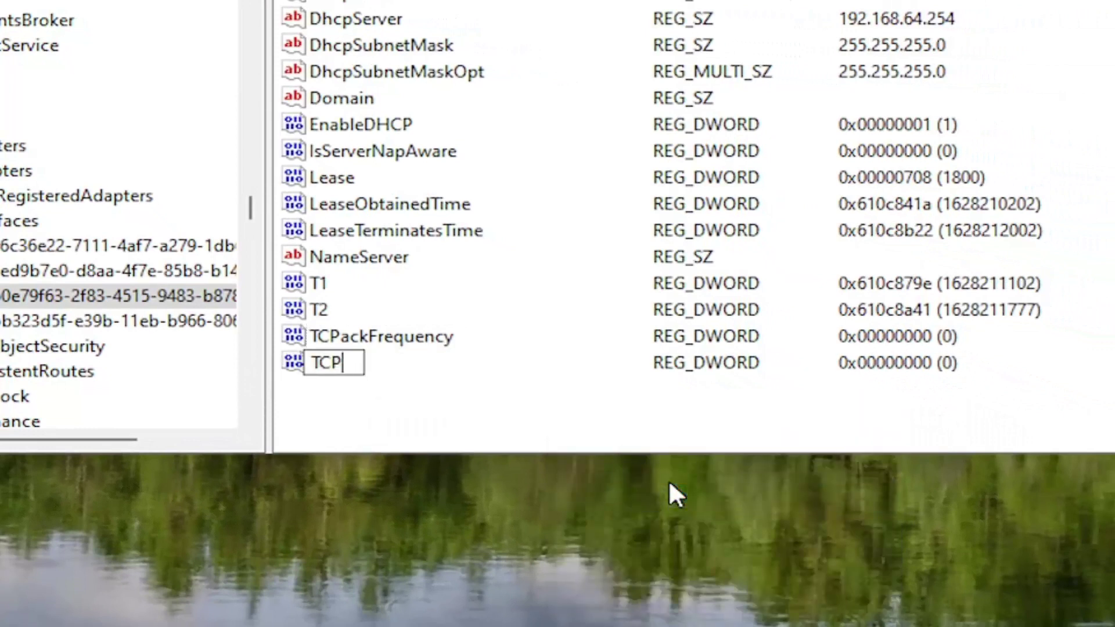
text(NoDelay)
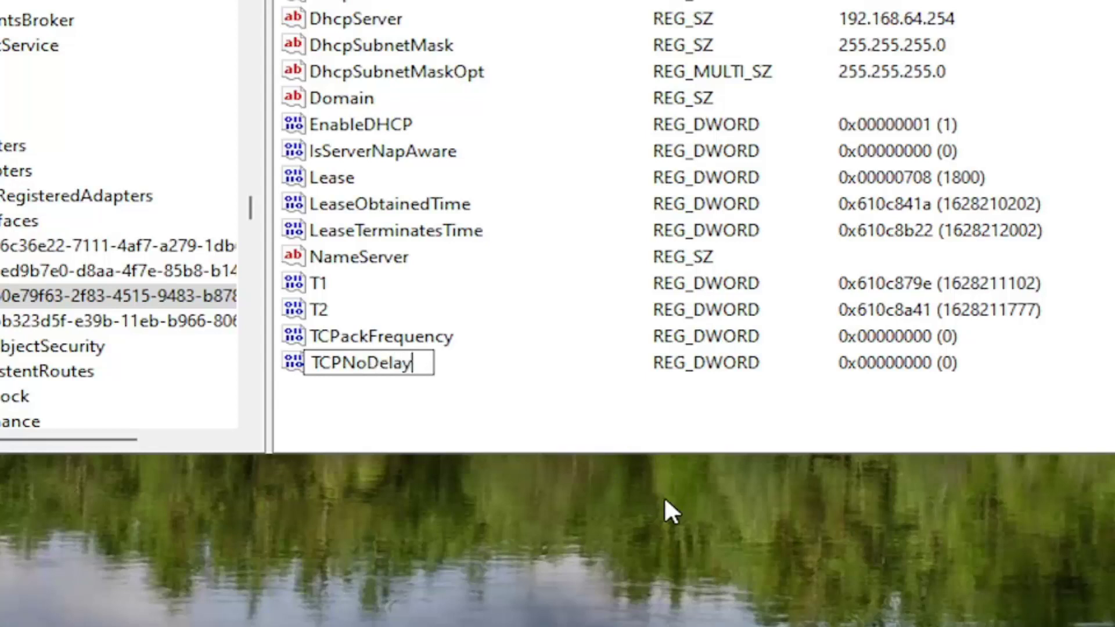
key(Return)
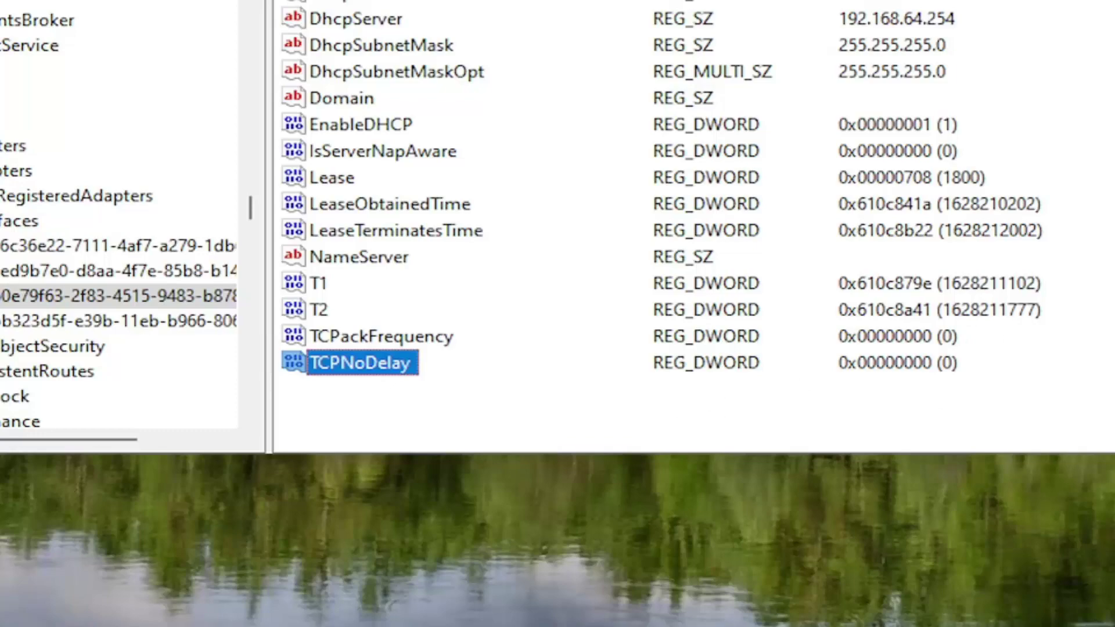
Set the value data of TCPackFrequency to 1, keeping the hexadecimal base
double_click(417, 336)
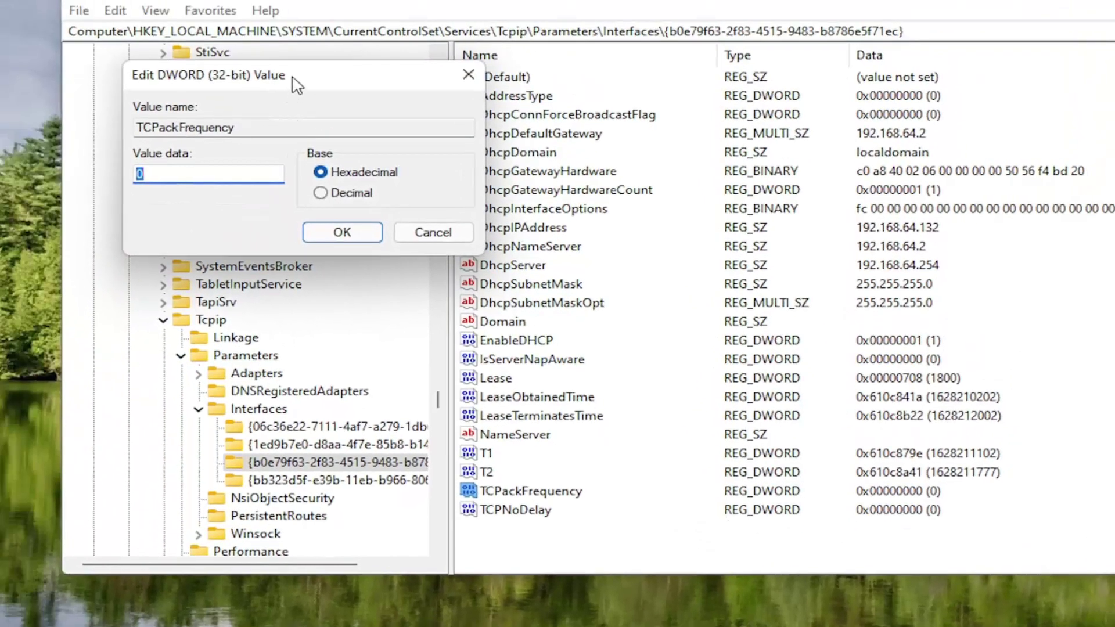
drag(250, 4, 560, 127)
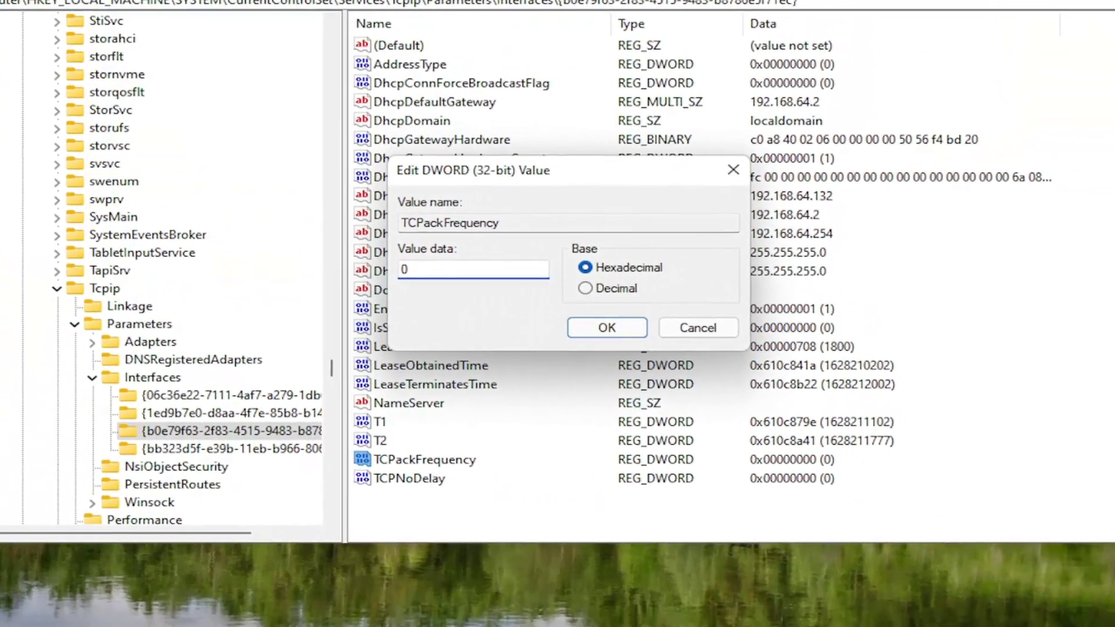
key(BackSpace)
text(1)
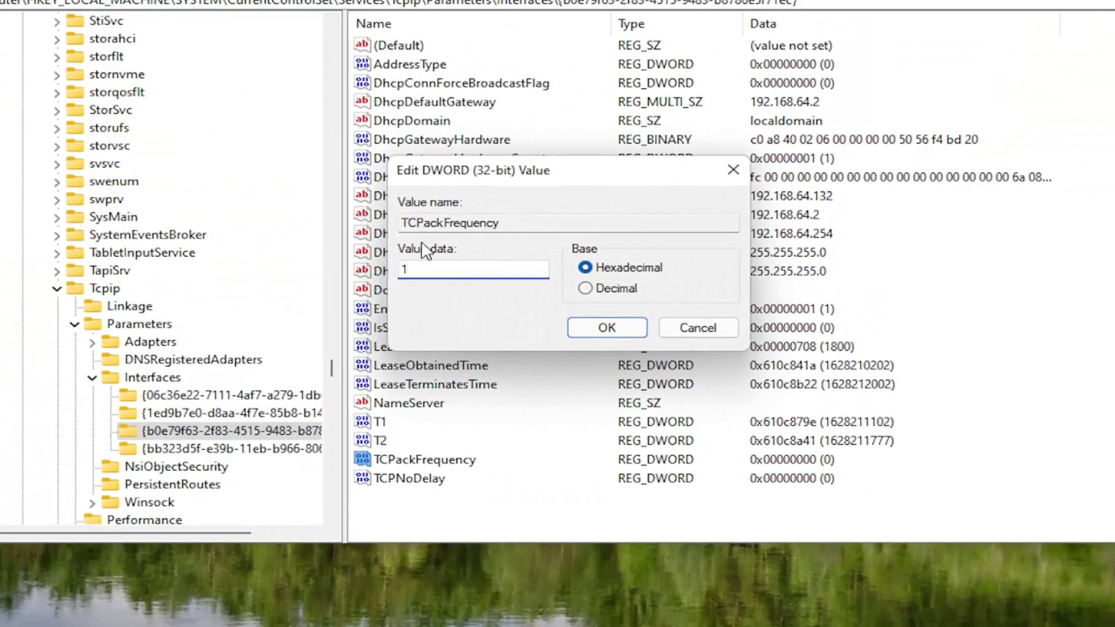
click(604, 328)
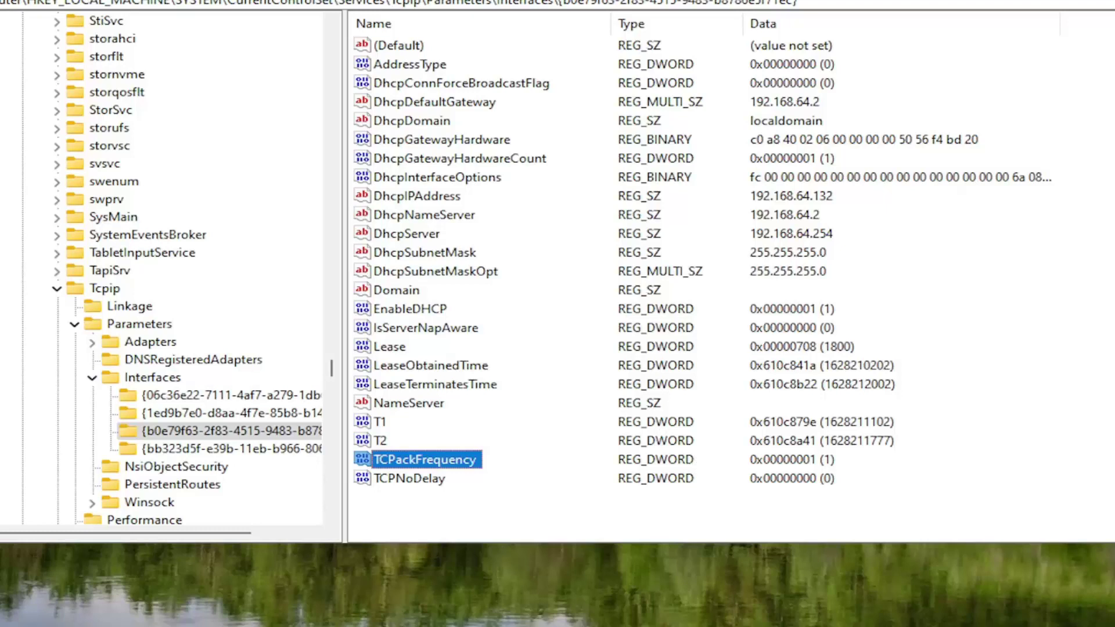
Set the value data of TCPNoDelay to 1, keeping the hexadecimal base
double_click(410, 485)
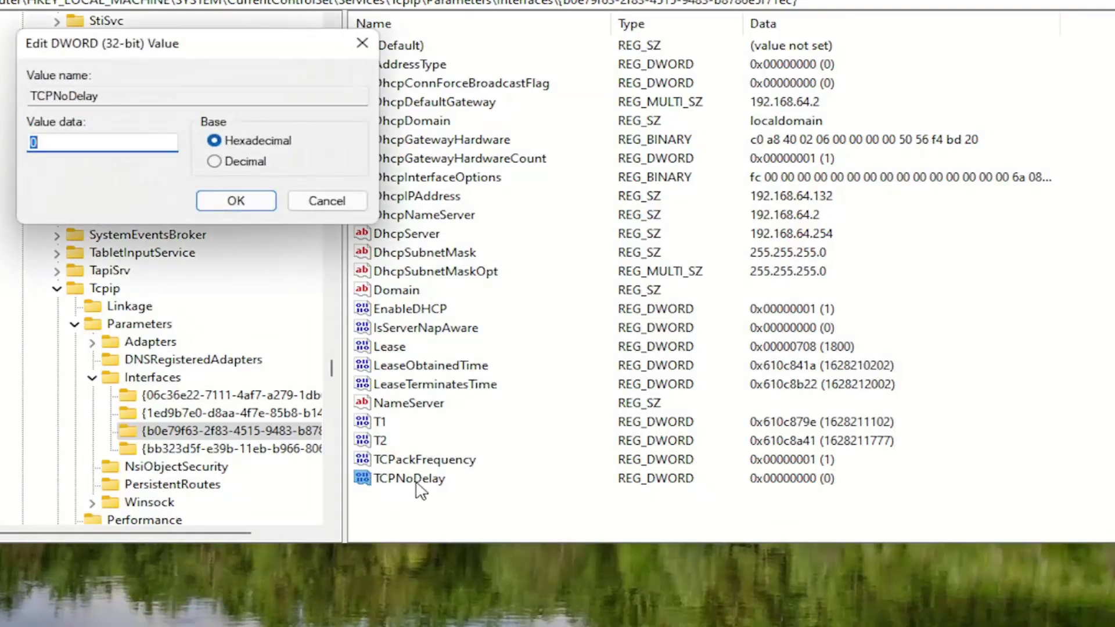
drag(229, 54, 518, 179)
text(1)
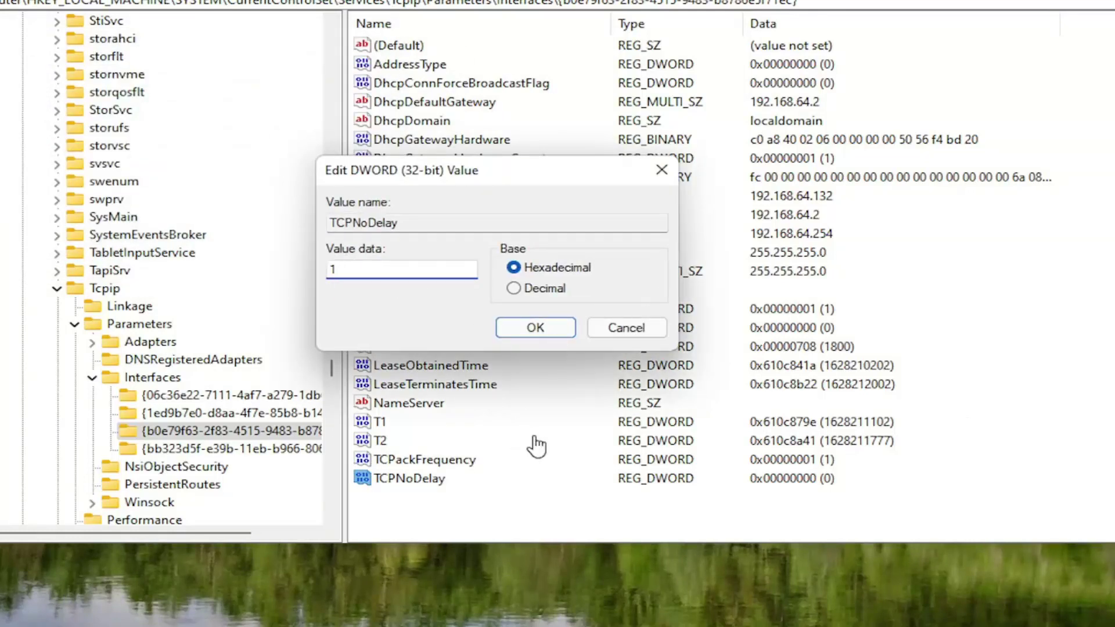
click(555, 330)
Collapse the expanded branches from Interfaces up through Tcpip, Services and CurrentControlSet to the SYSTEM key
click(92, 377)
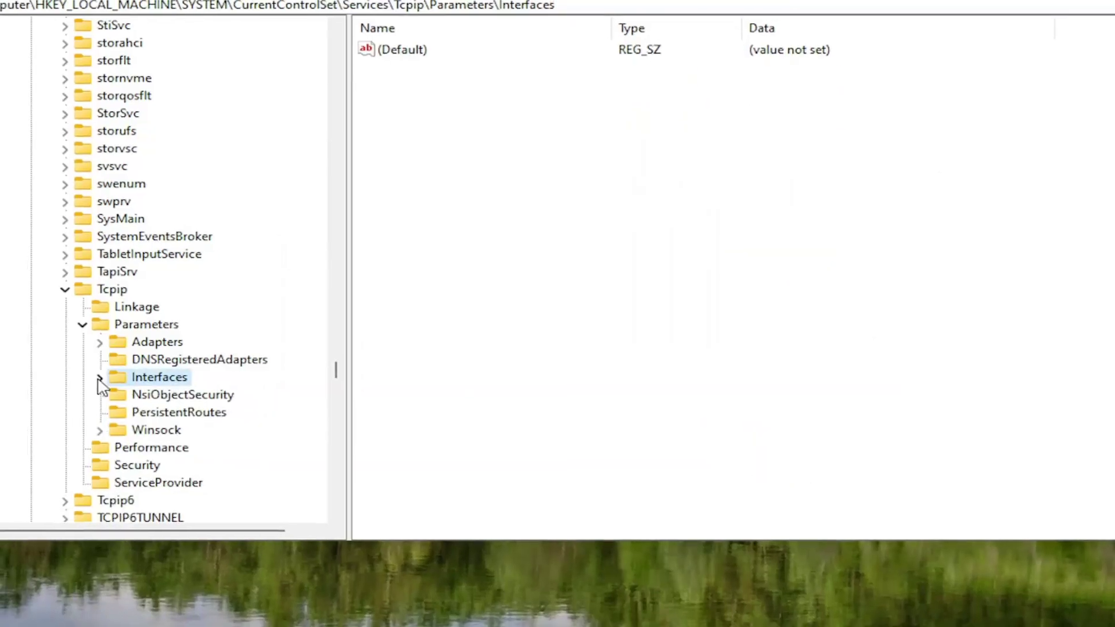
click(75, 325)
click(57, 289)
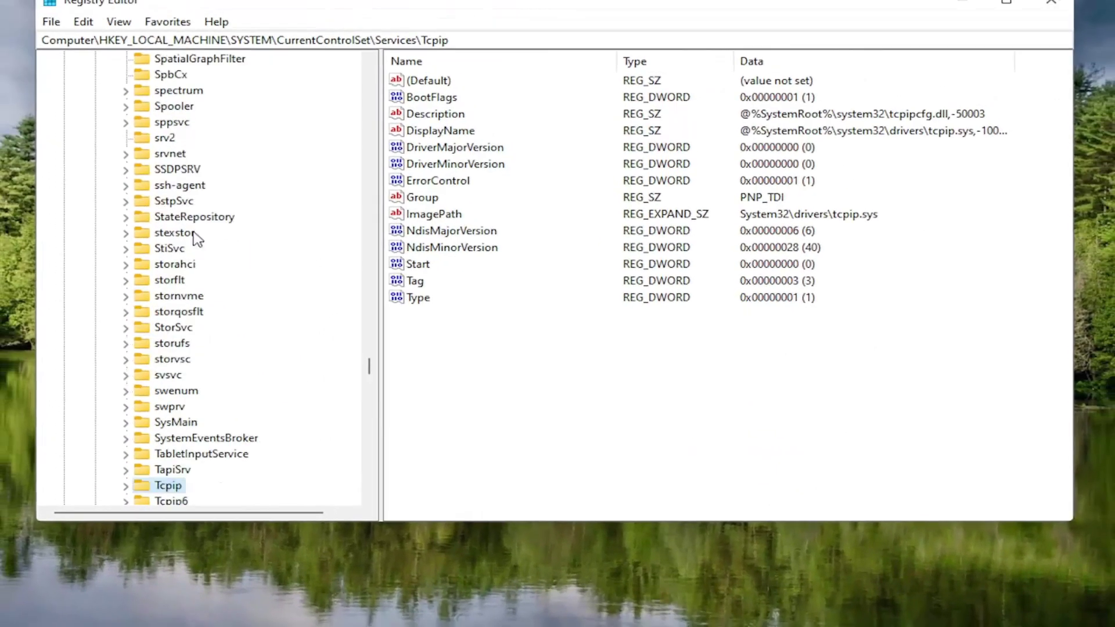
scroll(193, 235, up, 4)
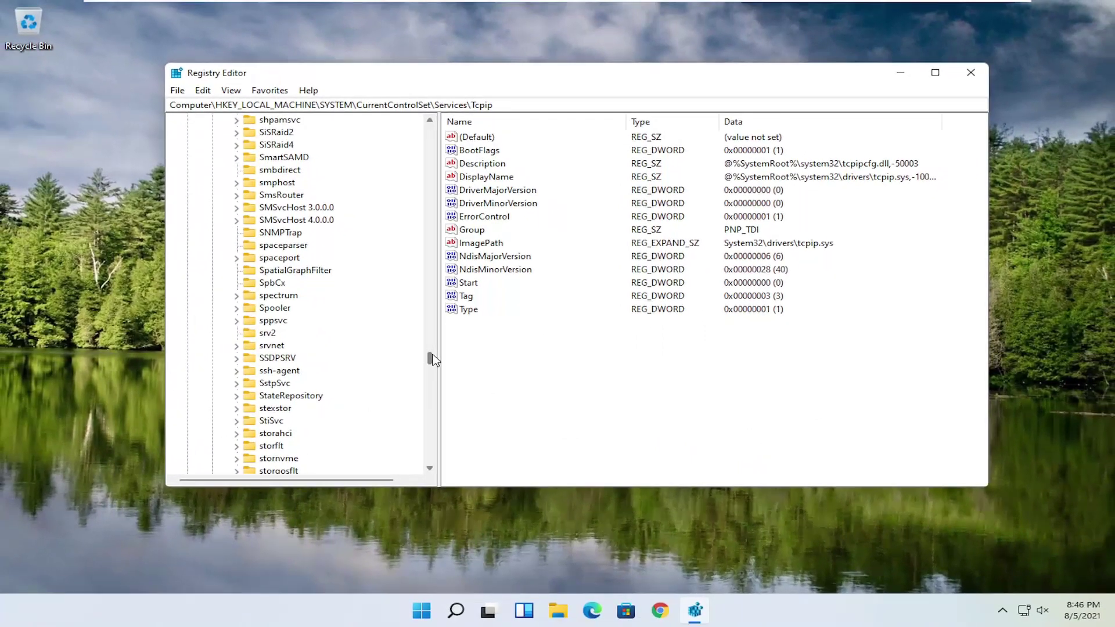
drag(413, 356, 431, 121)
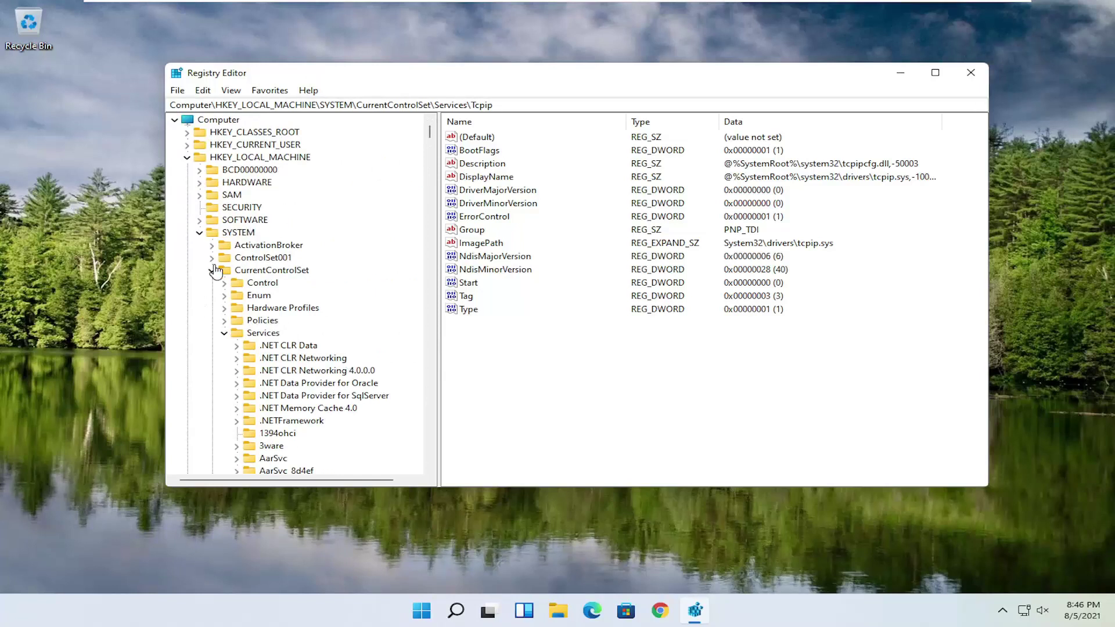
click(224, 333)
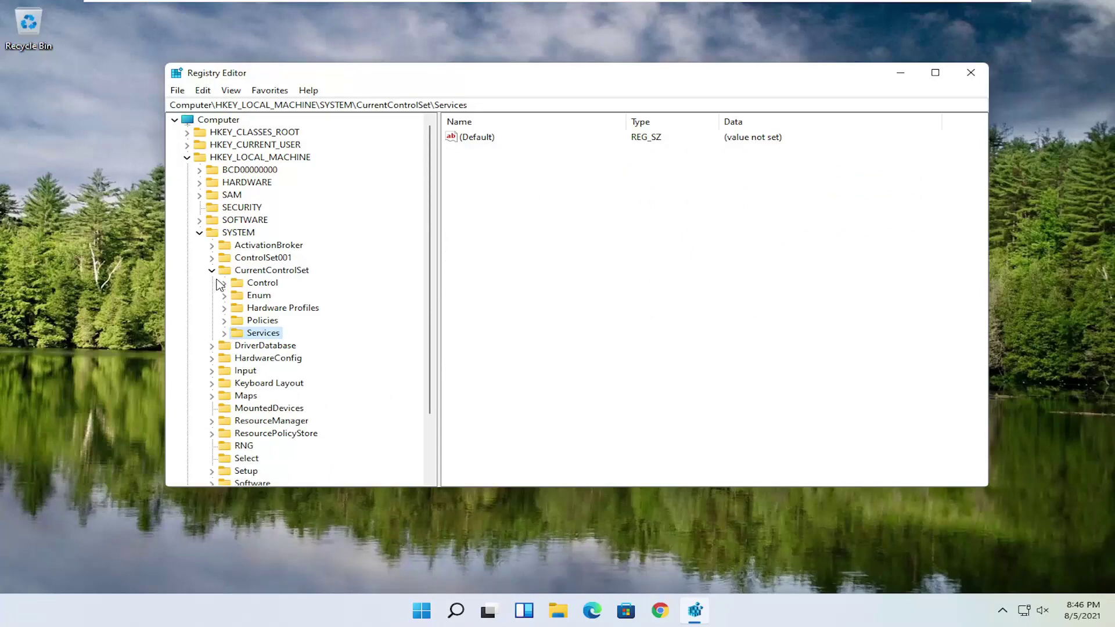
click(212, 270)
click(199, 233)
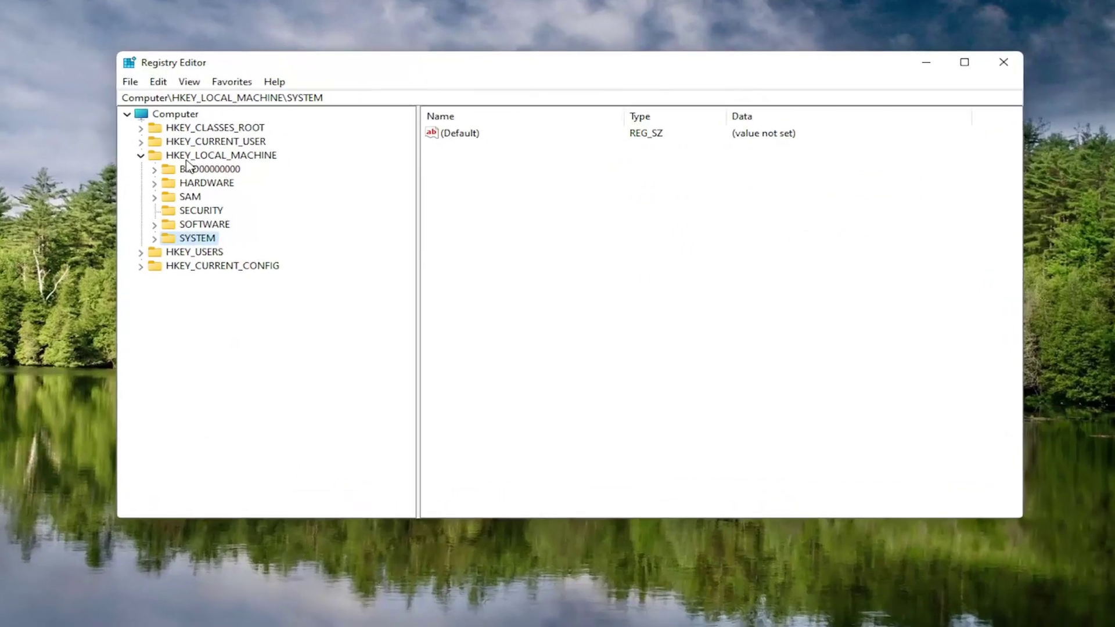
Expand the Microsoft key under HKEY_LOCAL_MACHINE\SOFTWARE
click(223, 158)
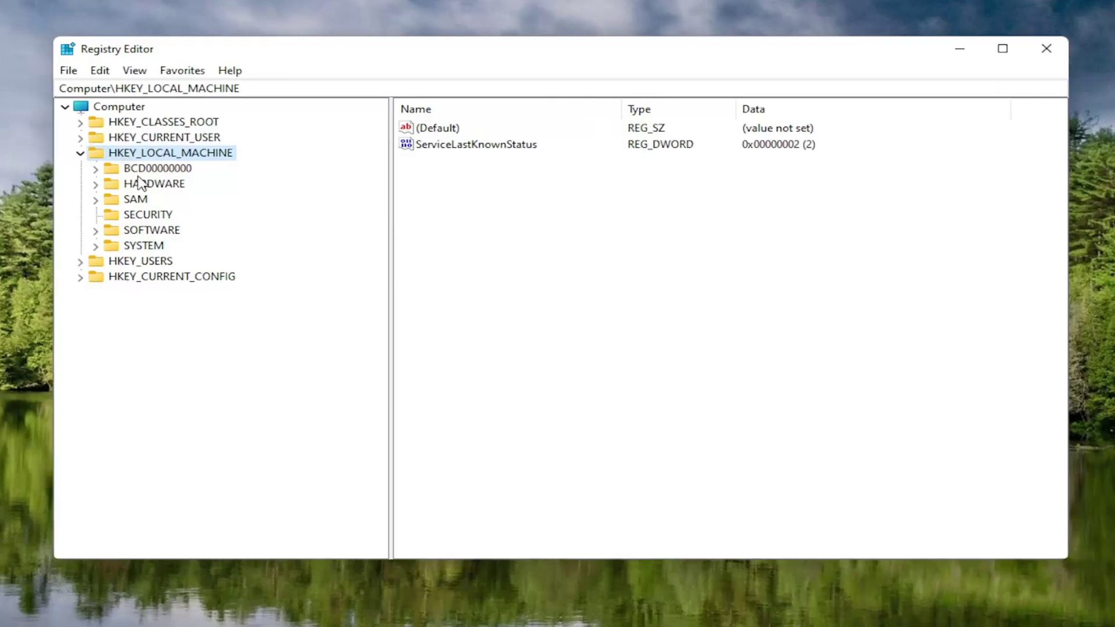
double_click(146, 233)
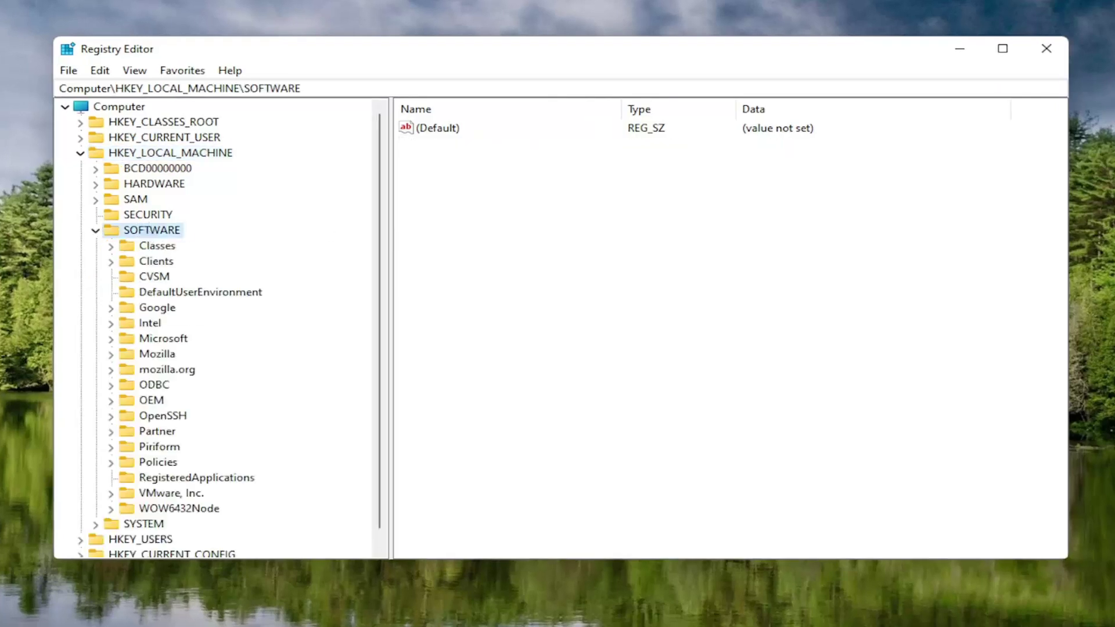
click(154, 342)
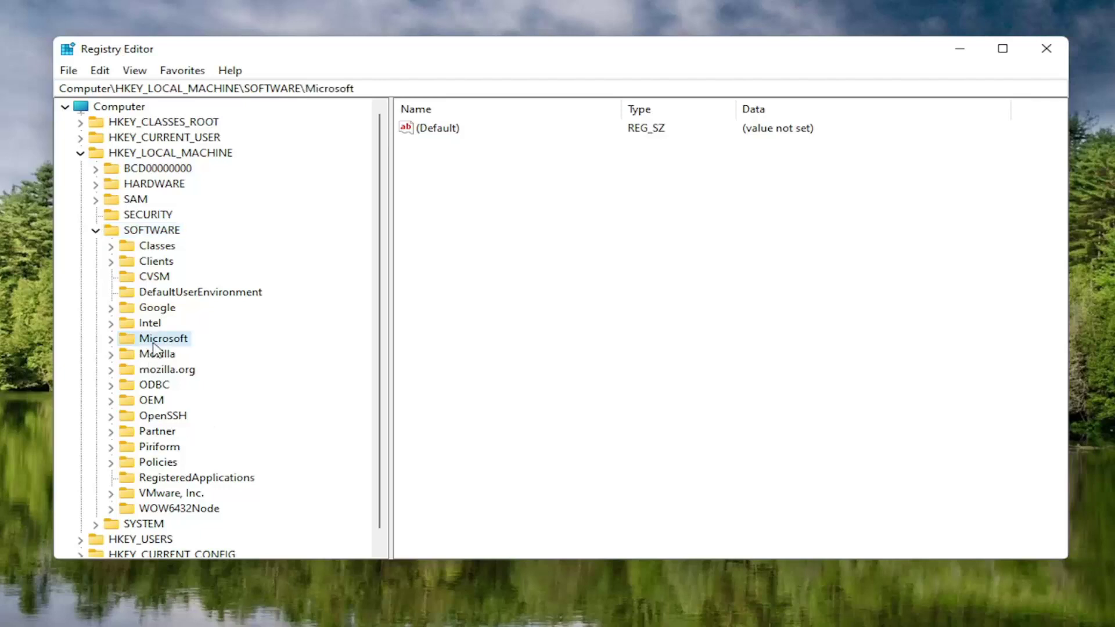
double_click(154, 343)
scroll(153, 343, up, 5)
Create a new subkey under the Microsoft key and delete the extra New Key #1
right_click(148, 344)
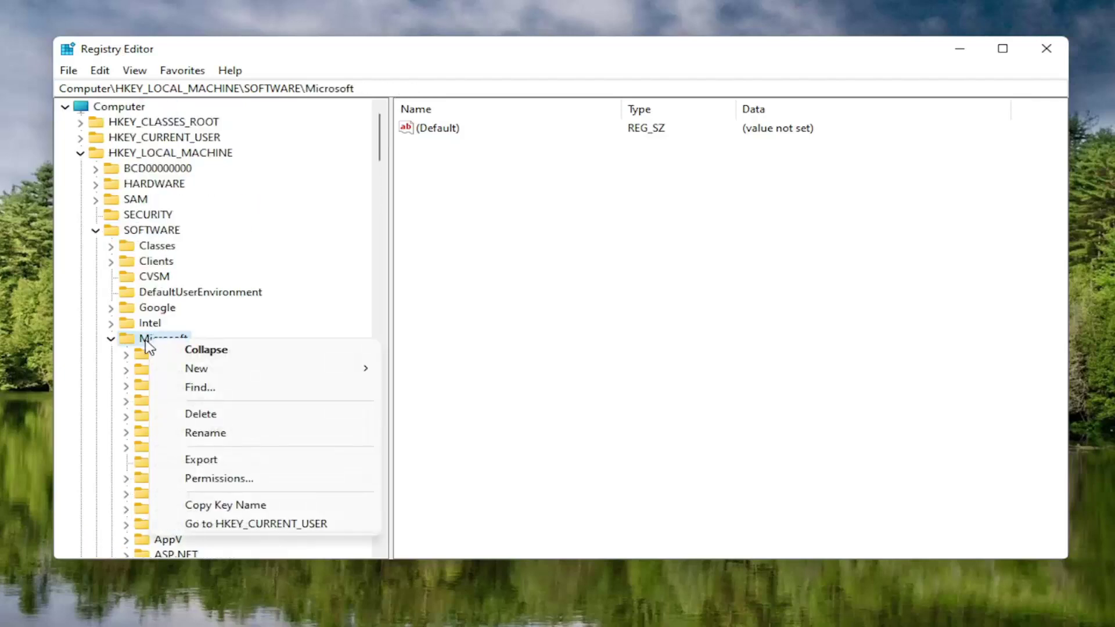
click(145, 340)
right_click(142, 338)
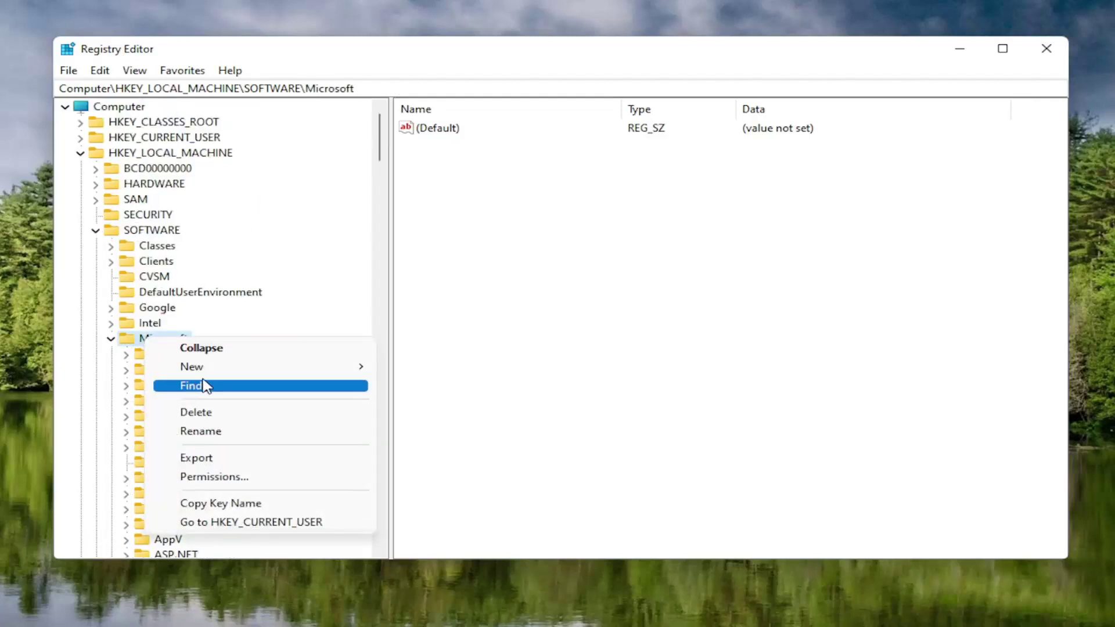
mouse_move(348, 367)
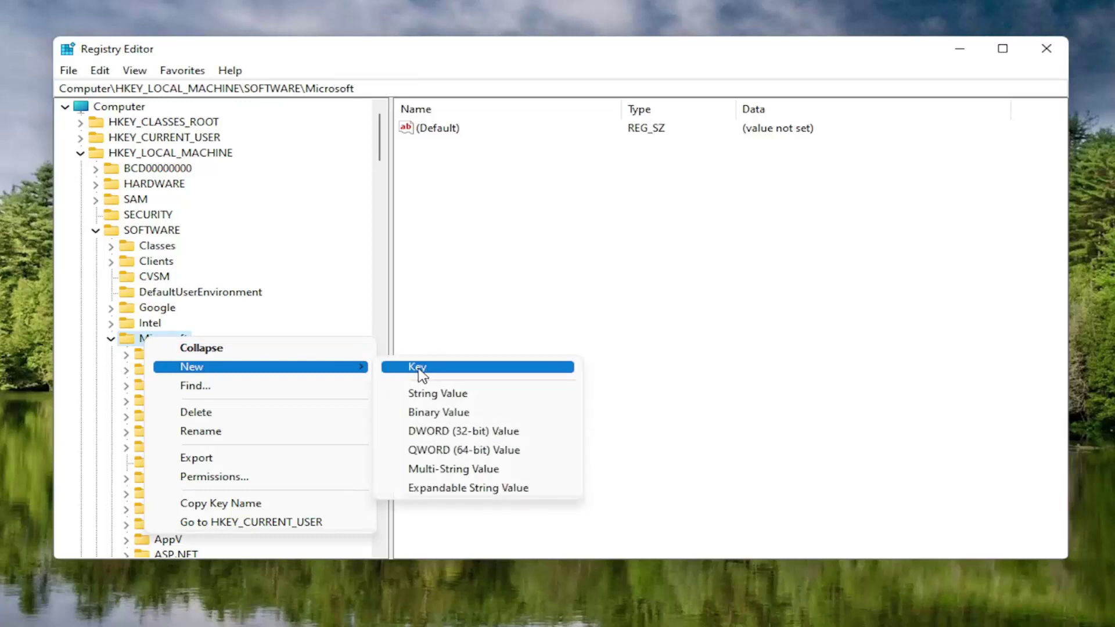
click(428, 373)
scroll(294, 406, down, 1)
click(183, 479)
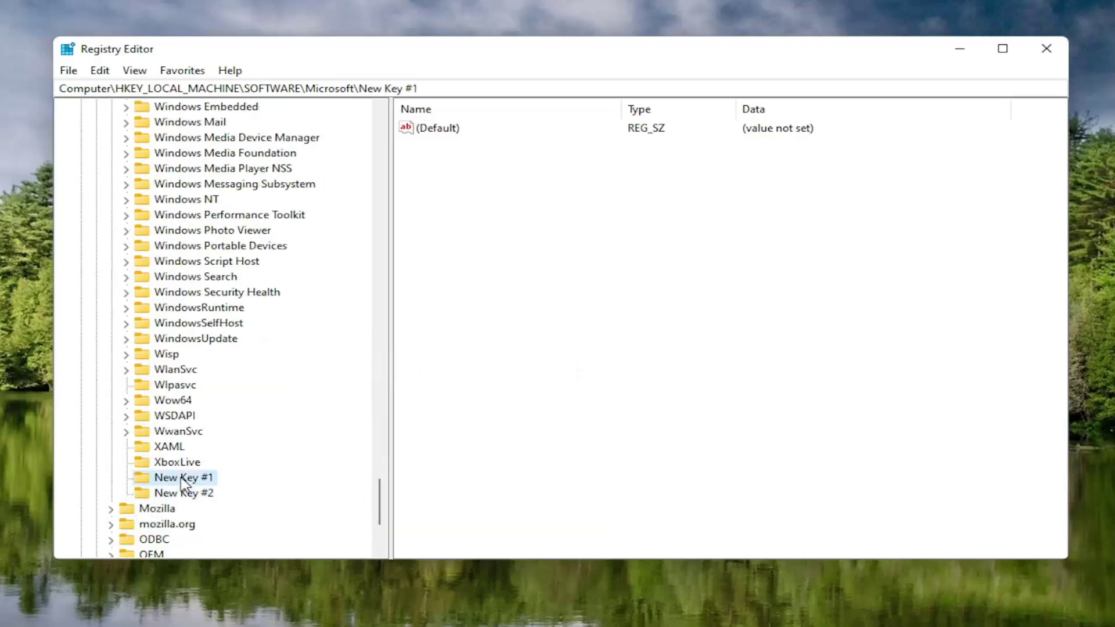
key(Delete)
key(Return)
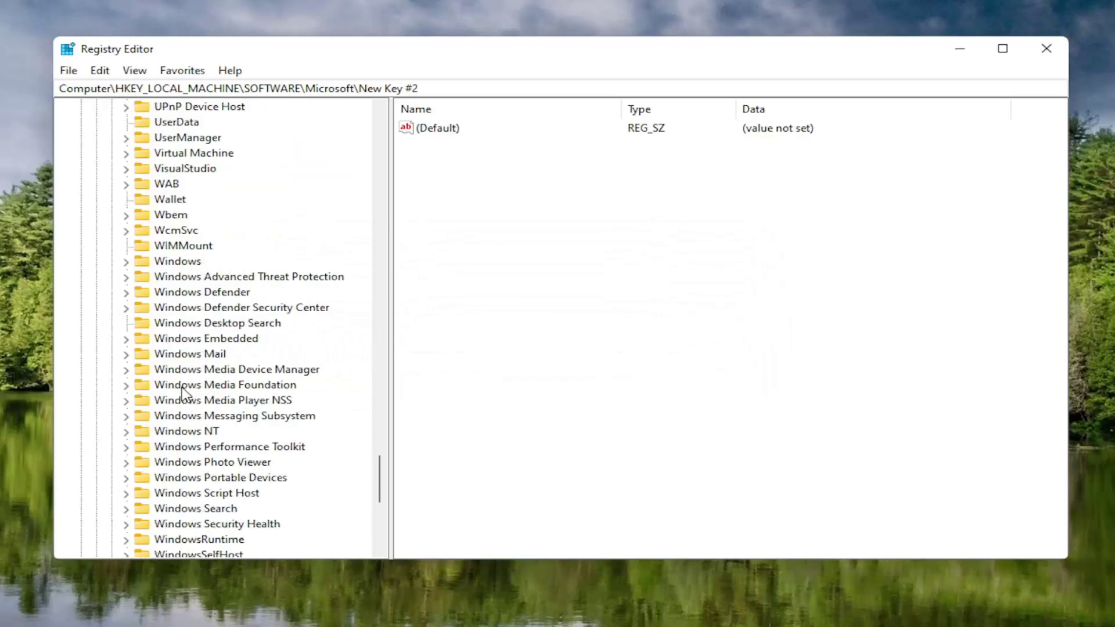
Rename the New Key #2 subkey under Microsoft as New Key #1
right_click(178, 431)
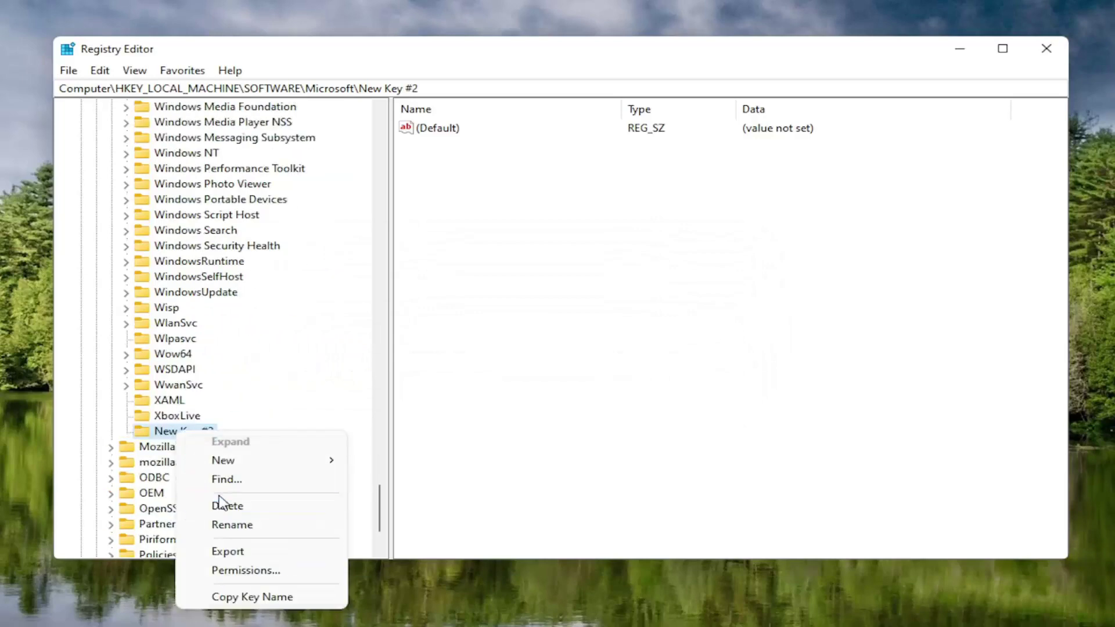
click(232, 525)
key(End)
text(1)
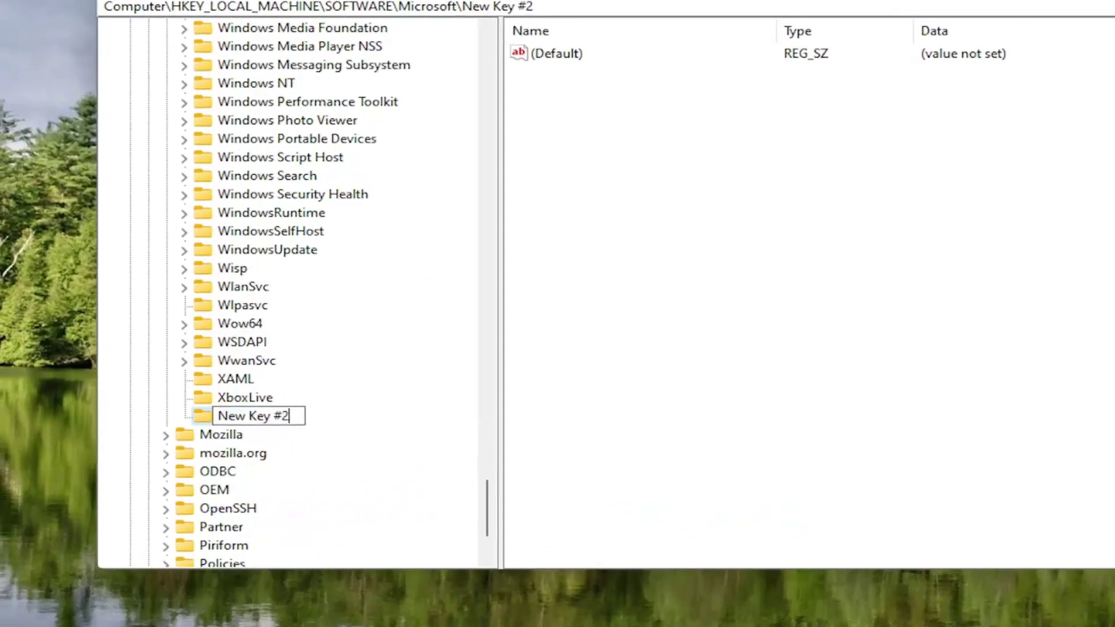
key(Left)
key(BackSpace)
key(Return)
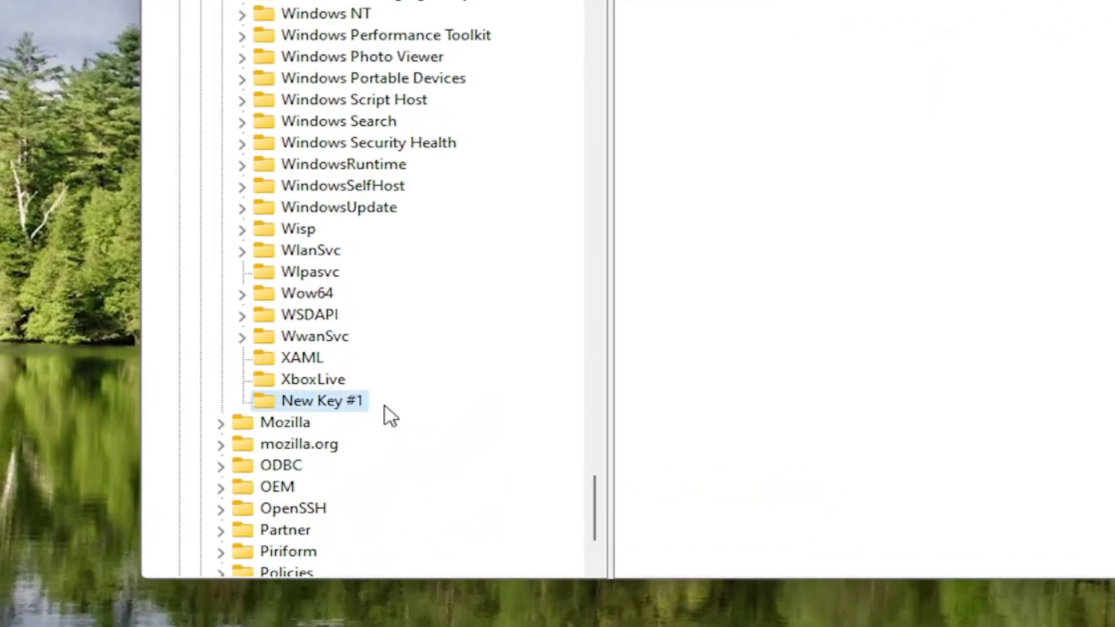
Try to rename New Key #1 as MSMQ, and delete that new key
scroll(383, 406, up, 8)
scroll(378, 399, down, 9)
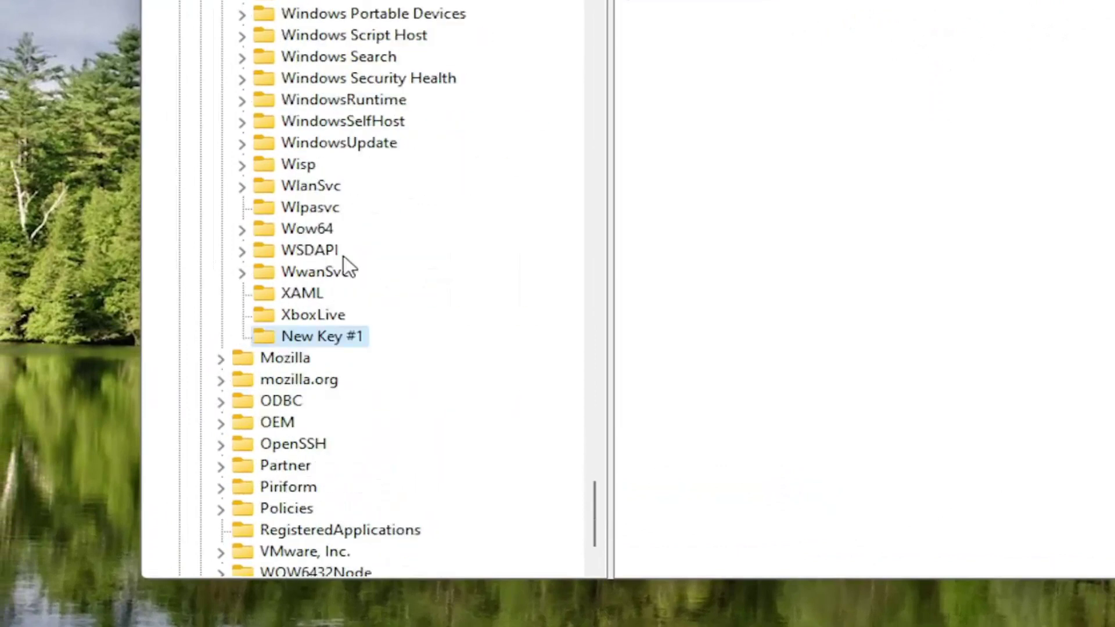
right_click(315, 336)
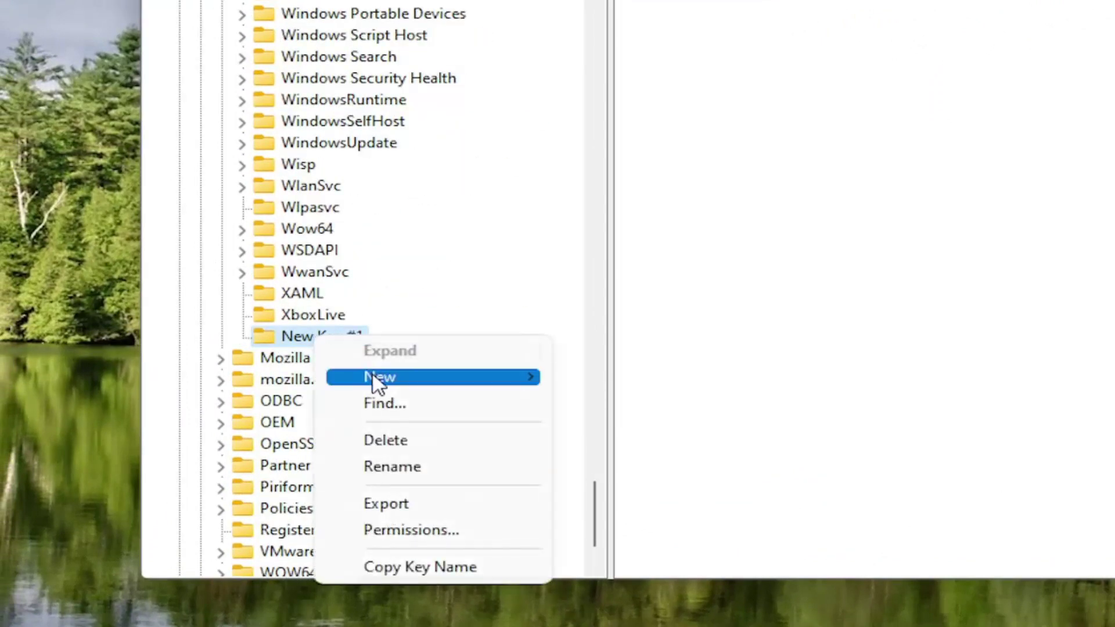
click(392, 467)
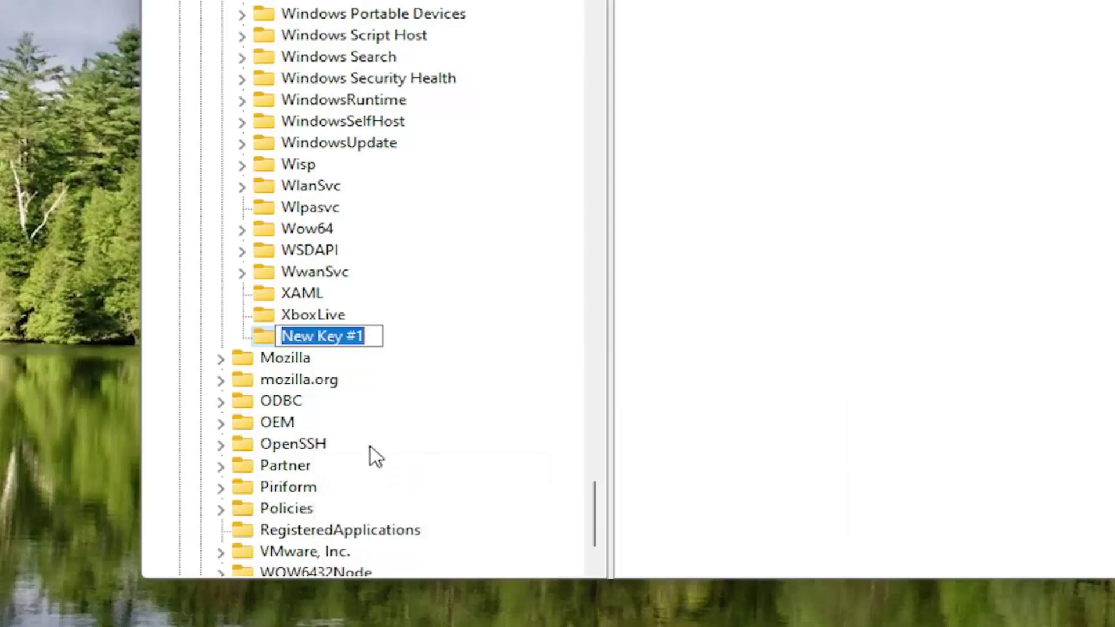
text(MSMQ)
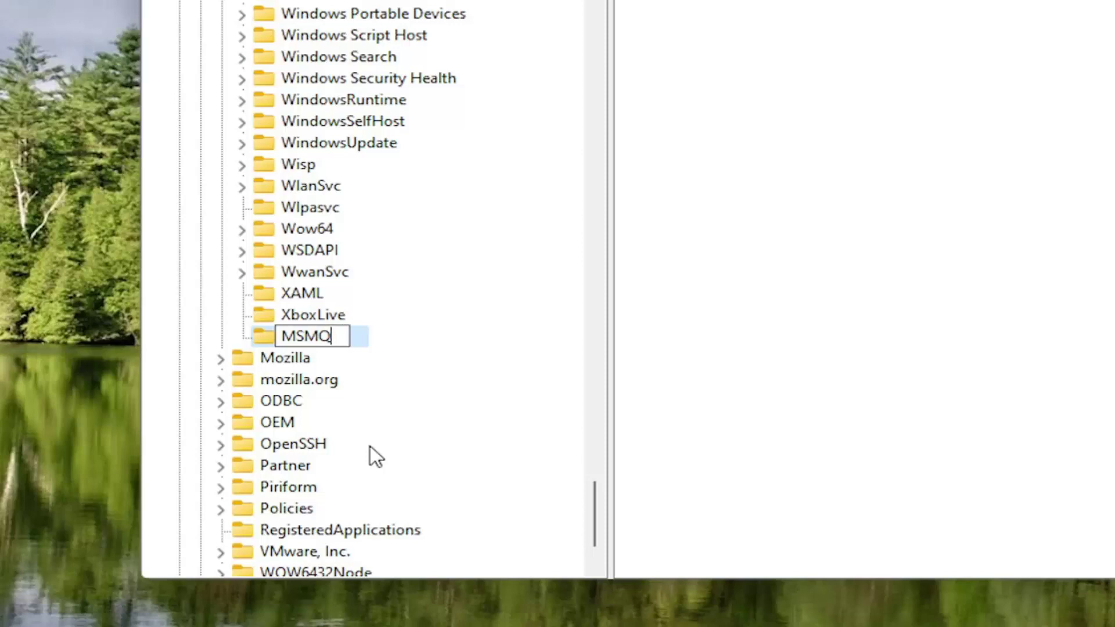
key(Return)
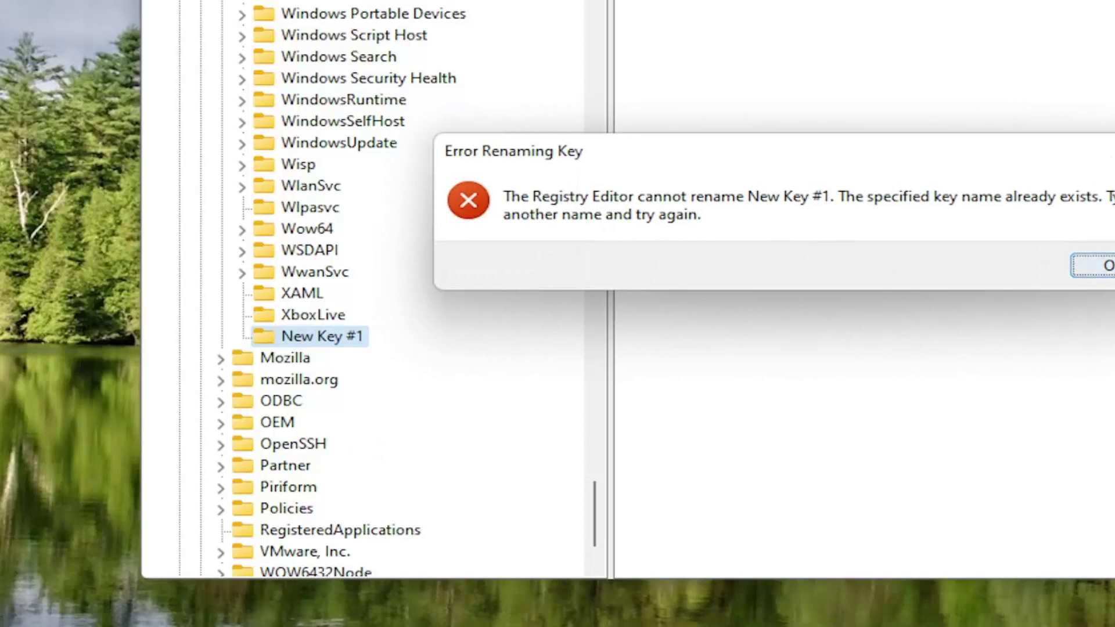
click(1084, 273)
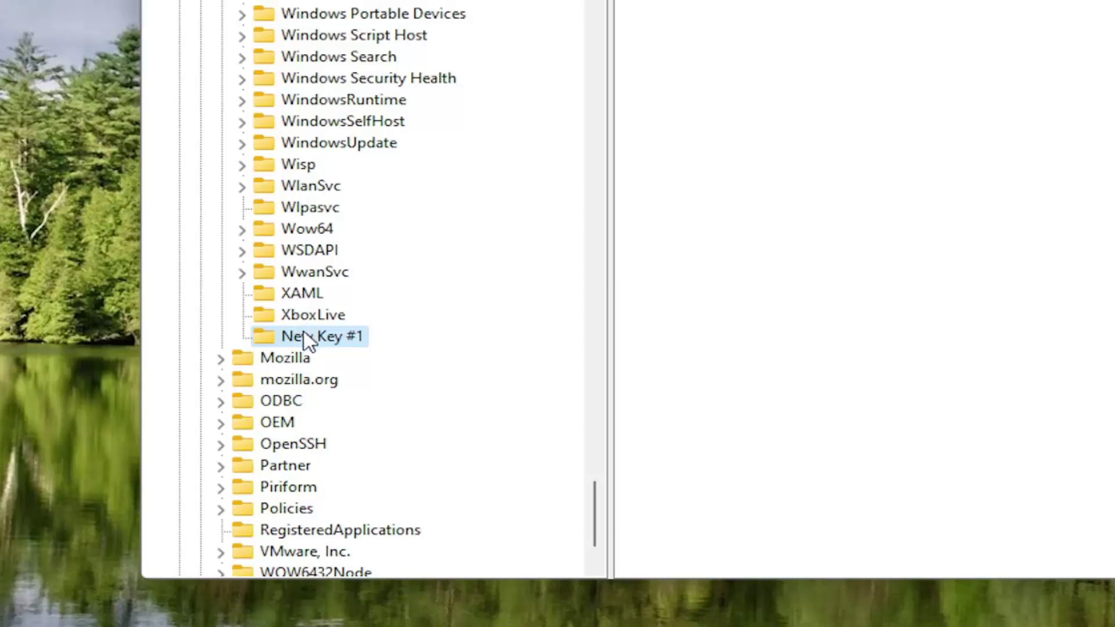
key(Delete)
key(Return)
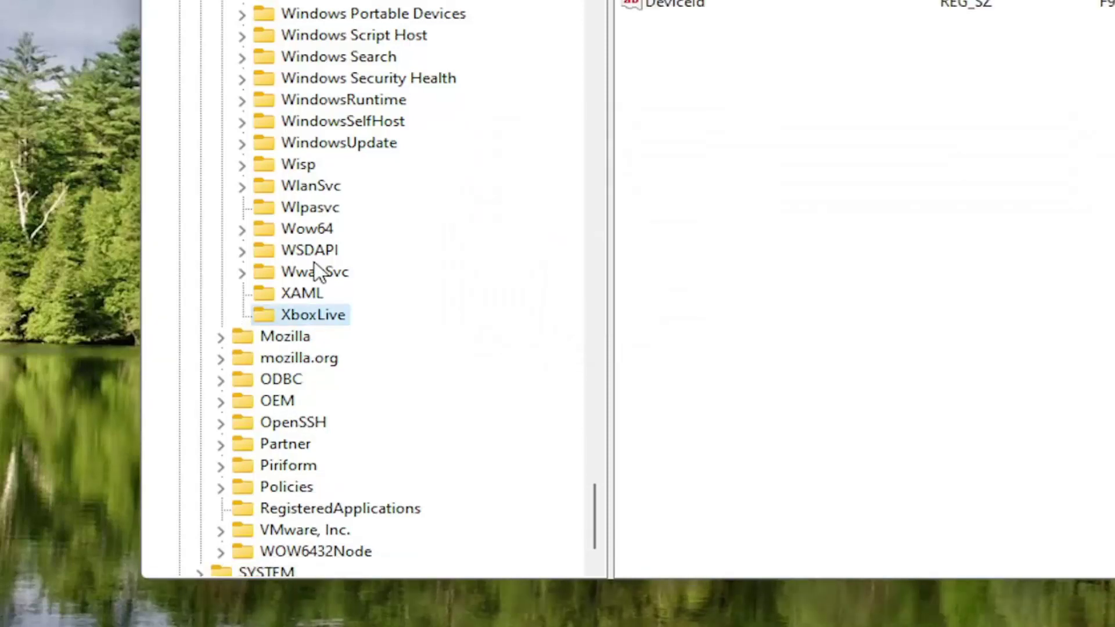
Open the existing MSMQ key under HKEY_LOCAL_MACHINE\SOFTWARE\Microsoft
scroll(331, 290, up, 14)
scroll(347, 318, up, 9)
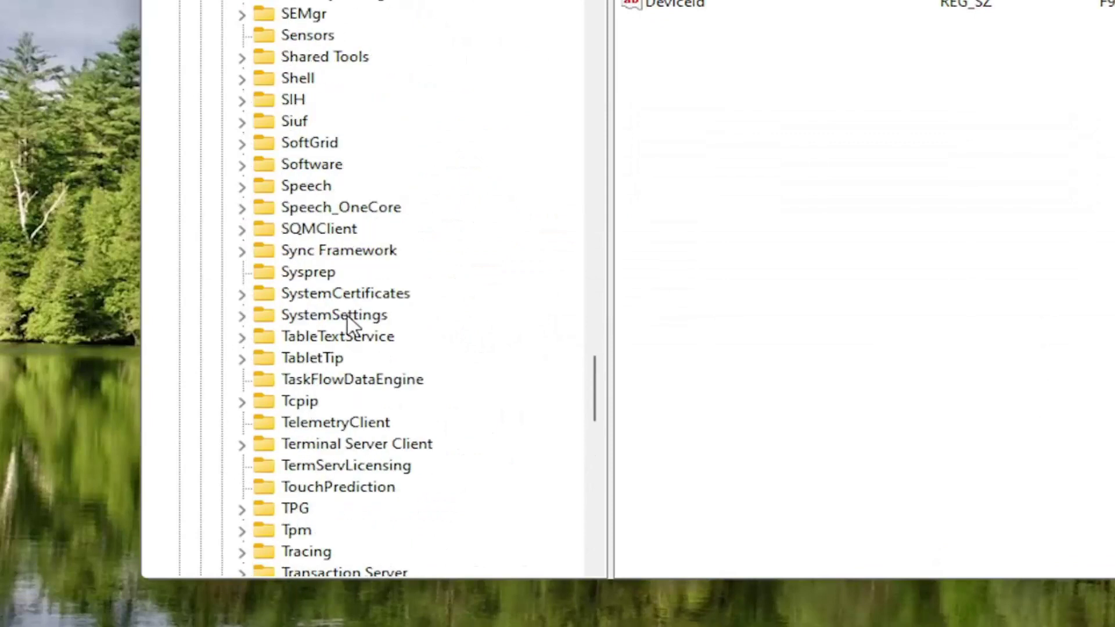
scroll(348, 317, down, 5)
scroll(351, 326, down, 2)
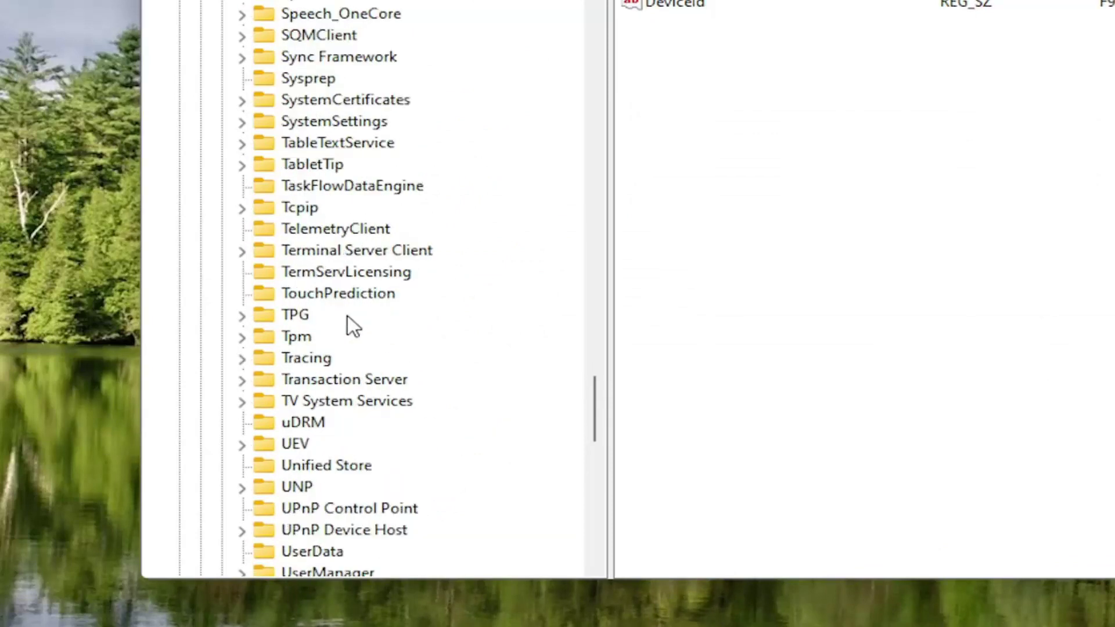
scroll(348, 319, up, 16)
scroll(347, 321, up, 6)
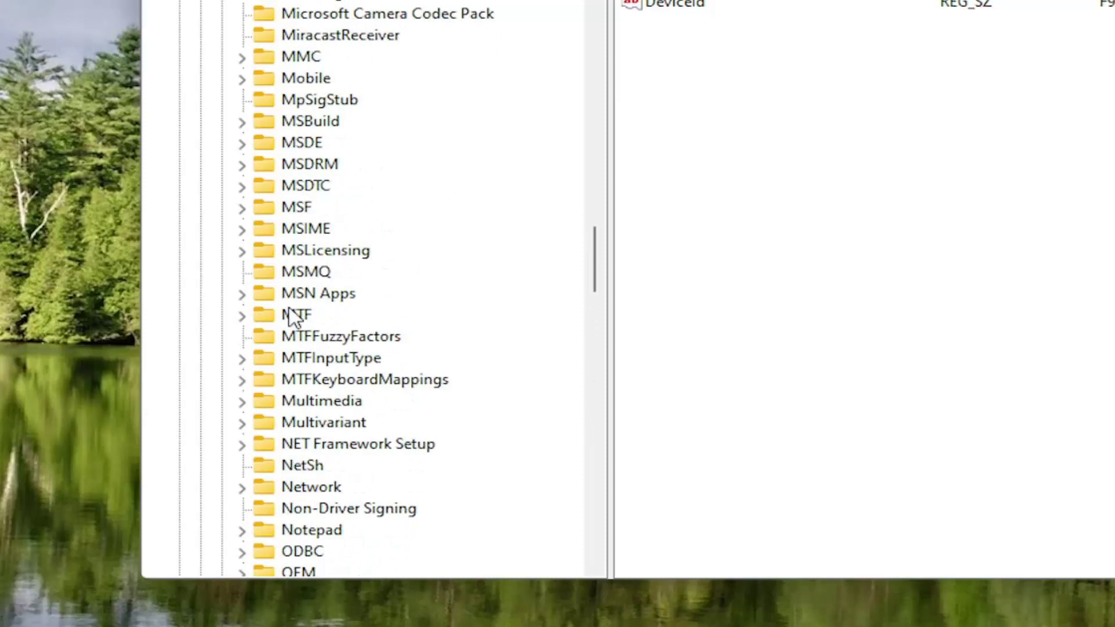
click(296, 273)
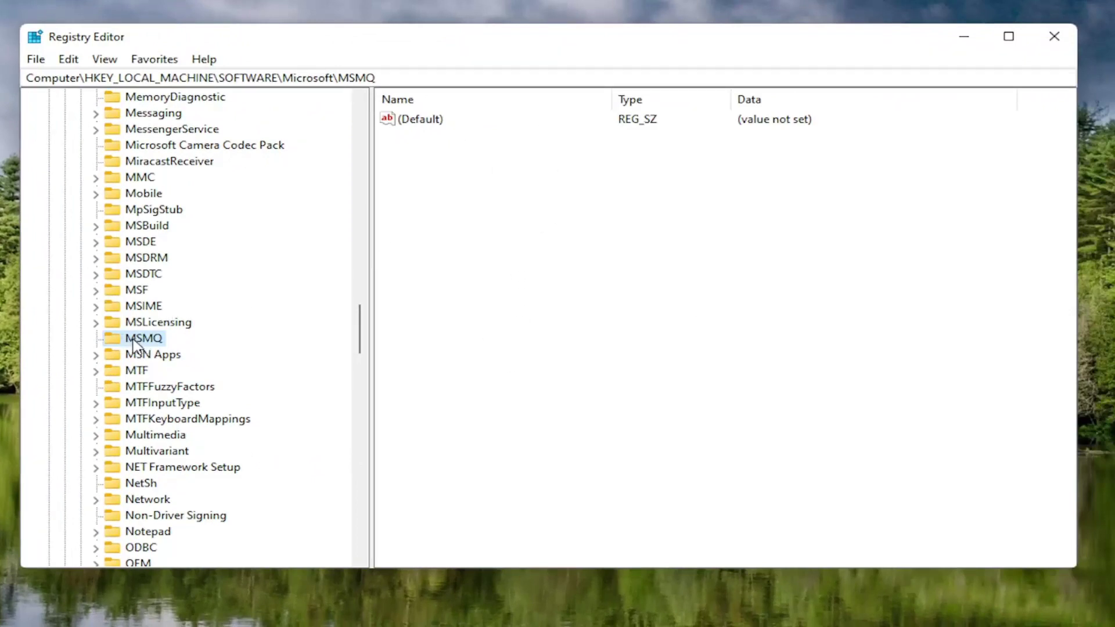
Create a DWORD (32-bit) value named TCPNoDelay in the MSMQ key
right_click(552, 176)
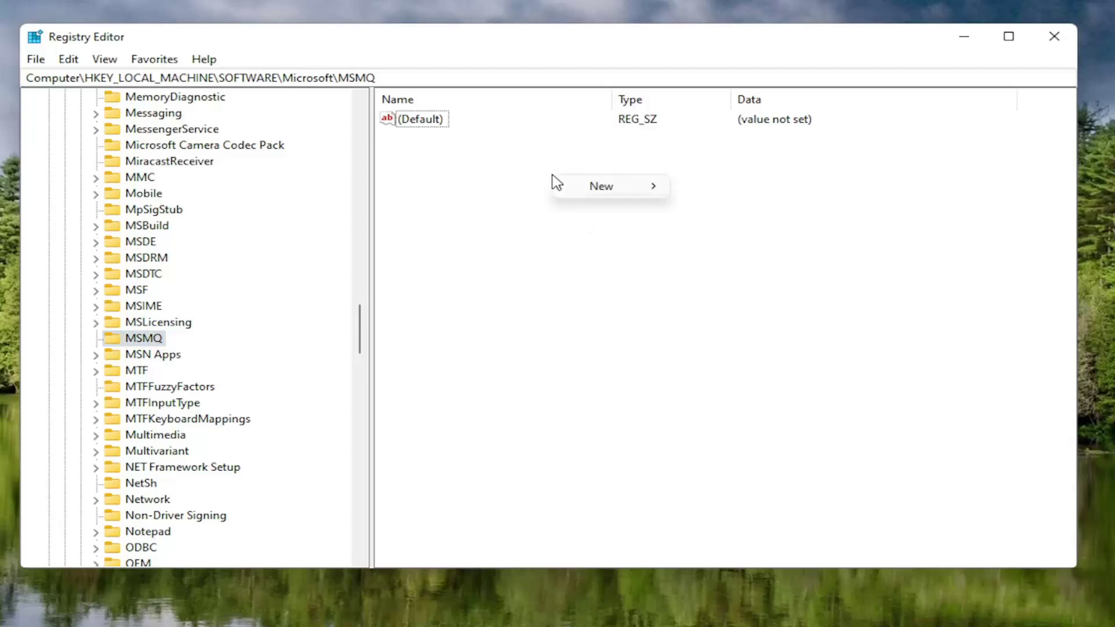
mouse_move(618, 187)
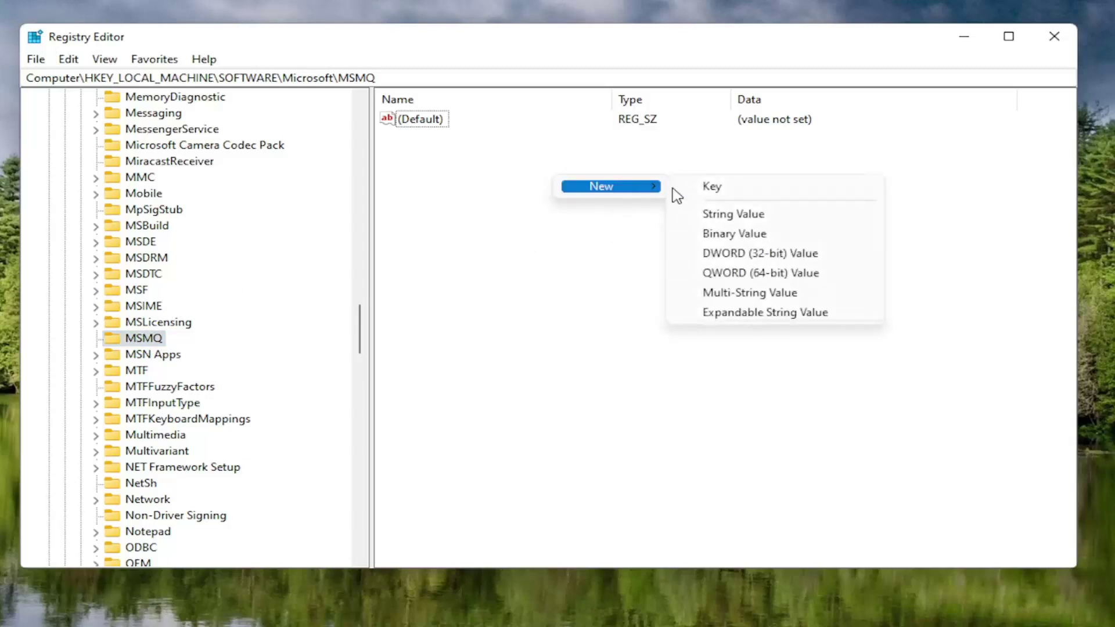
click(763, 255)
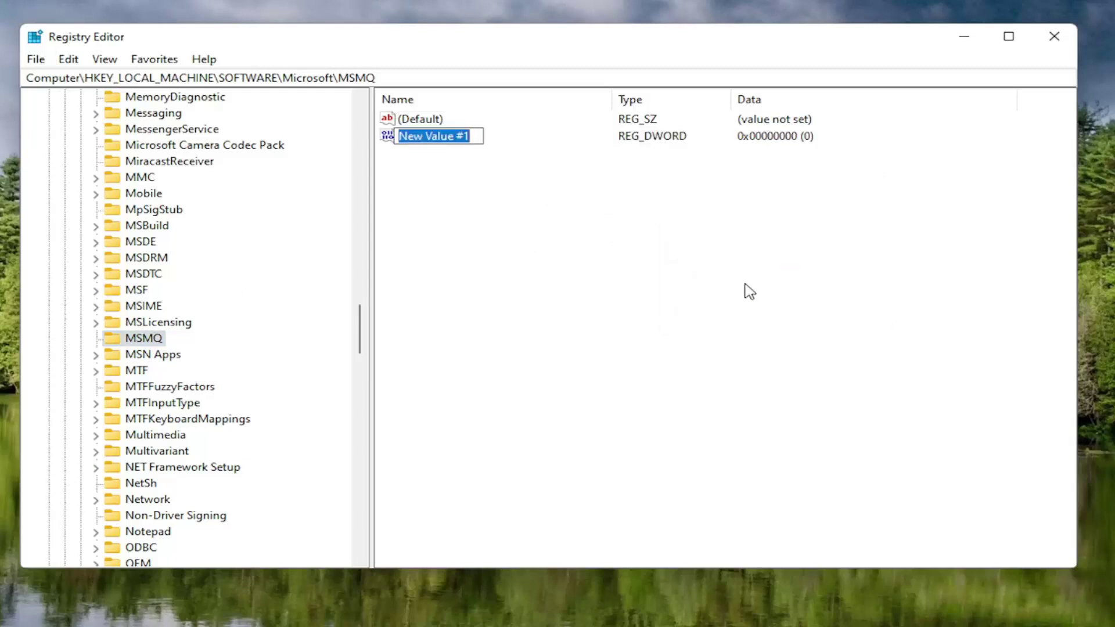
text(TCP)
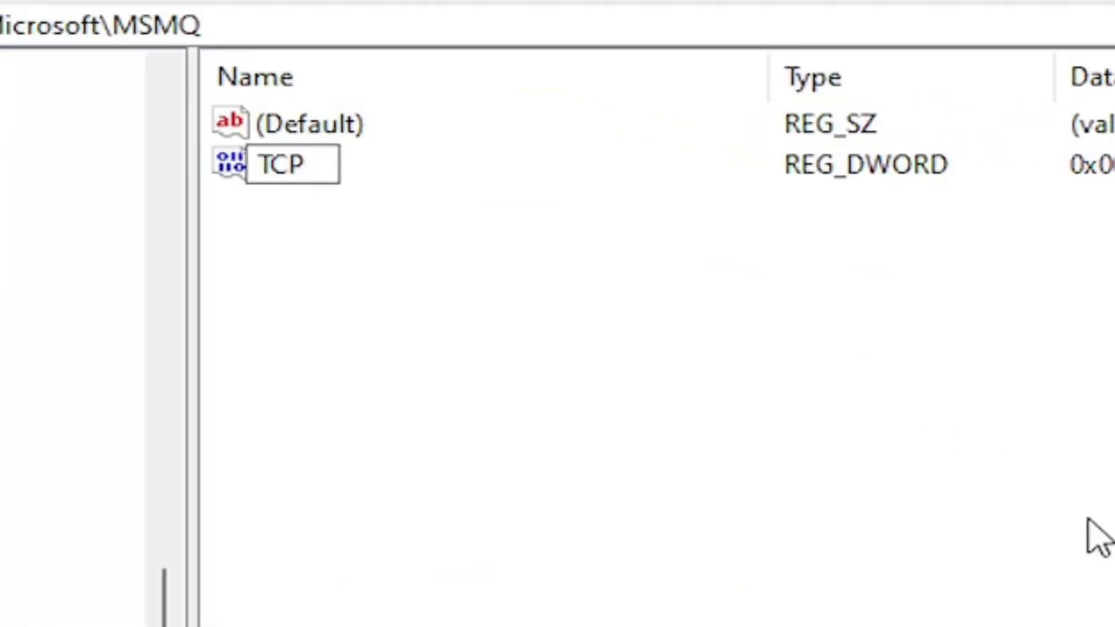
text(n)
key(BackSpace)
text(No)
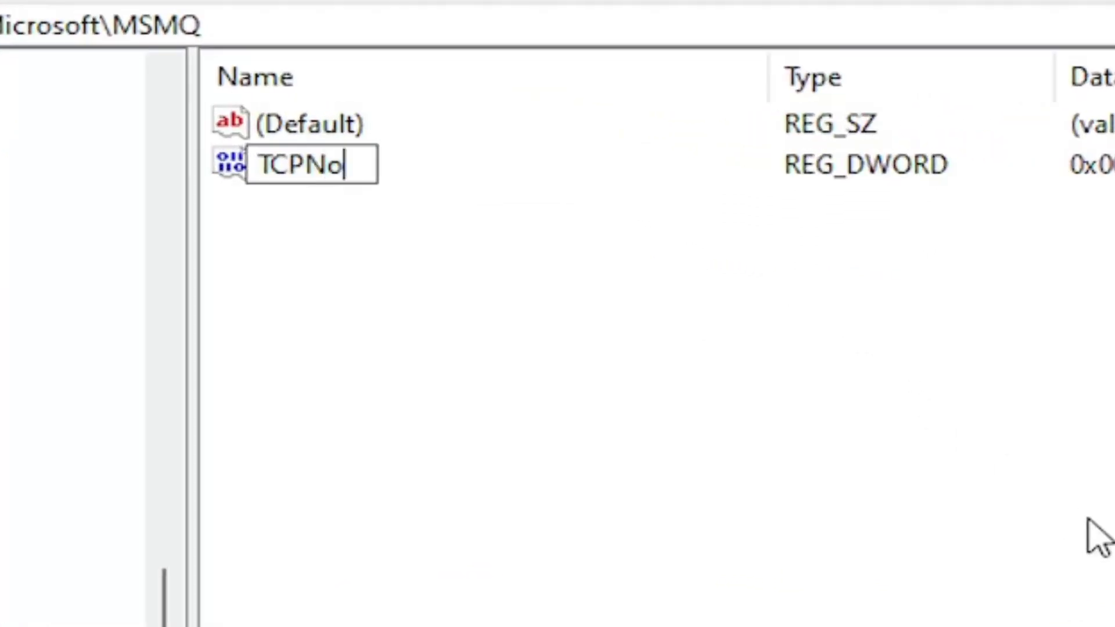
text(Delay)
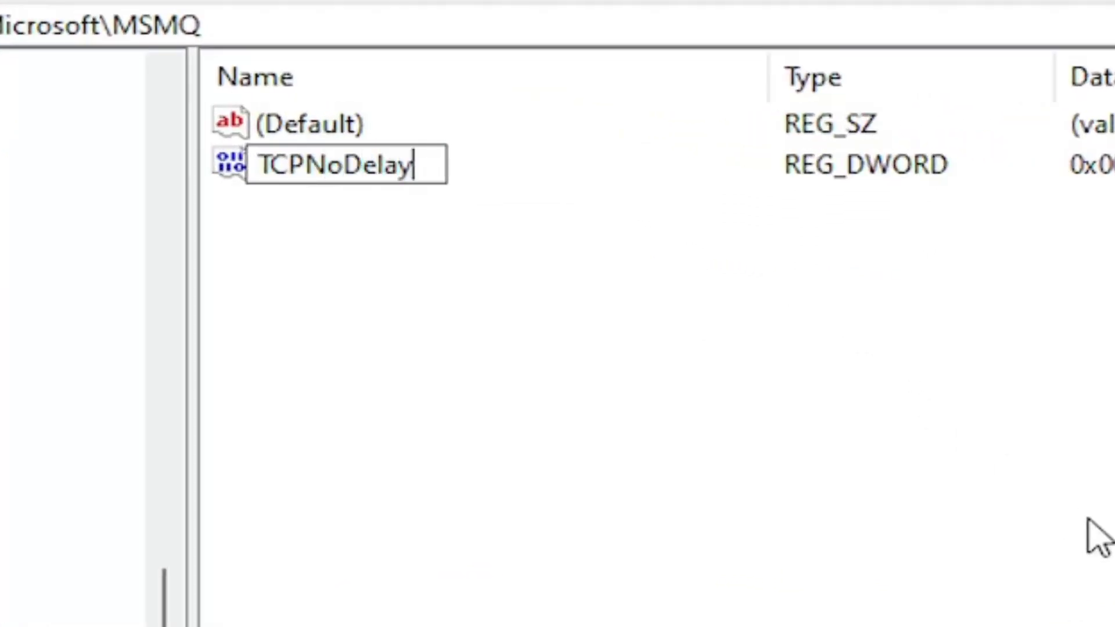
key(Return)
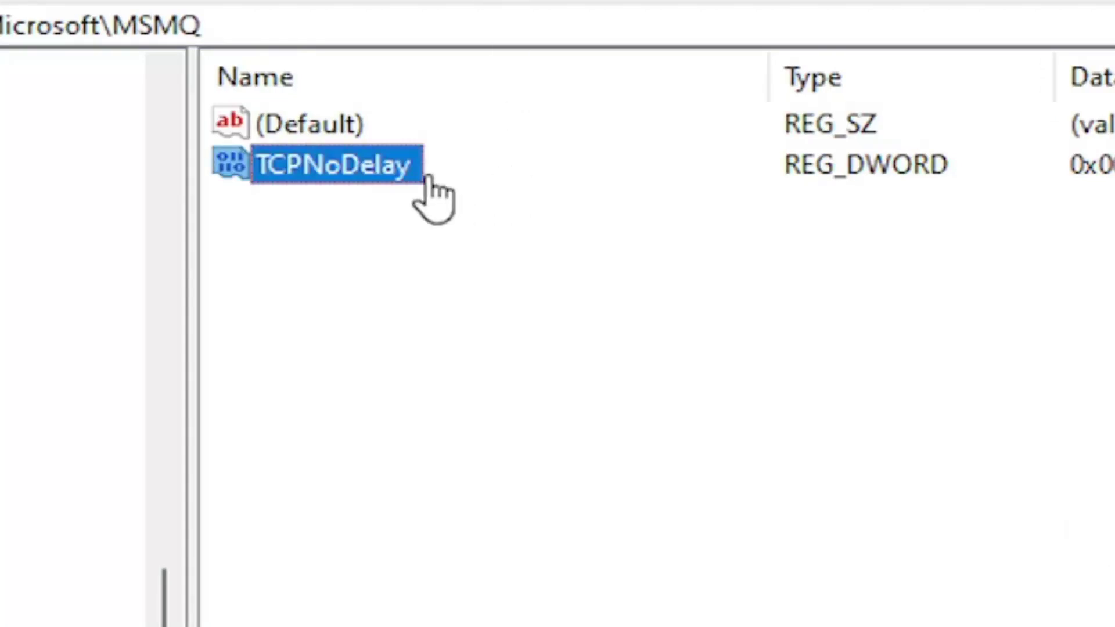
Set the value data of TCPNoDelay in the MSMQ key to 1 in hexadecimal
double_click(369, 169)
text(1)
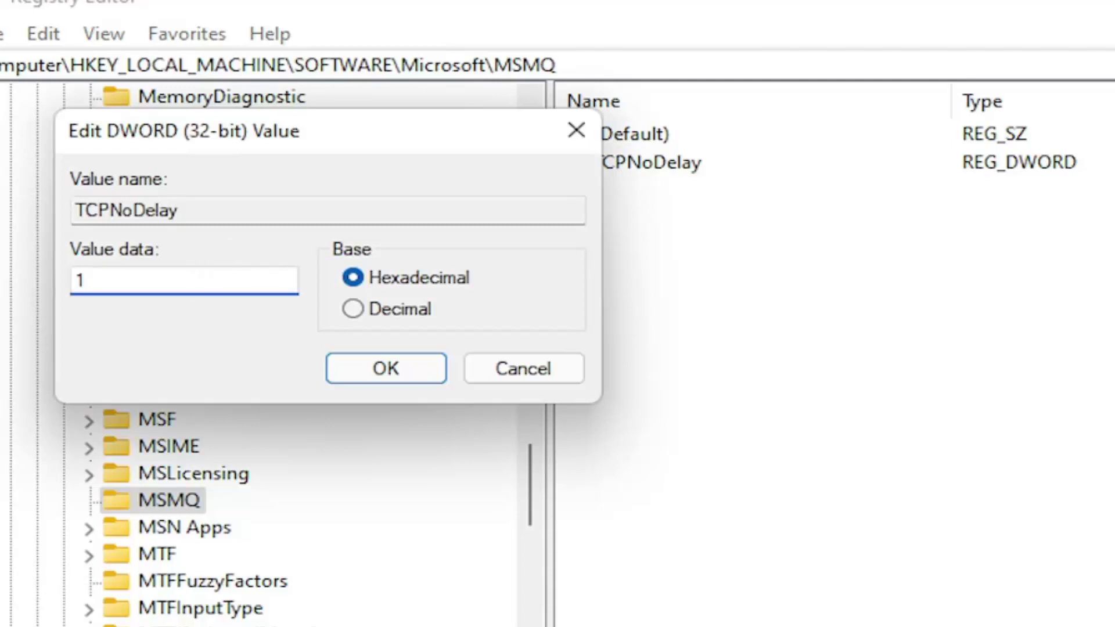
click(369, 368)
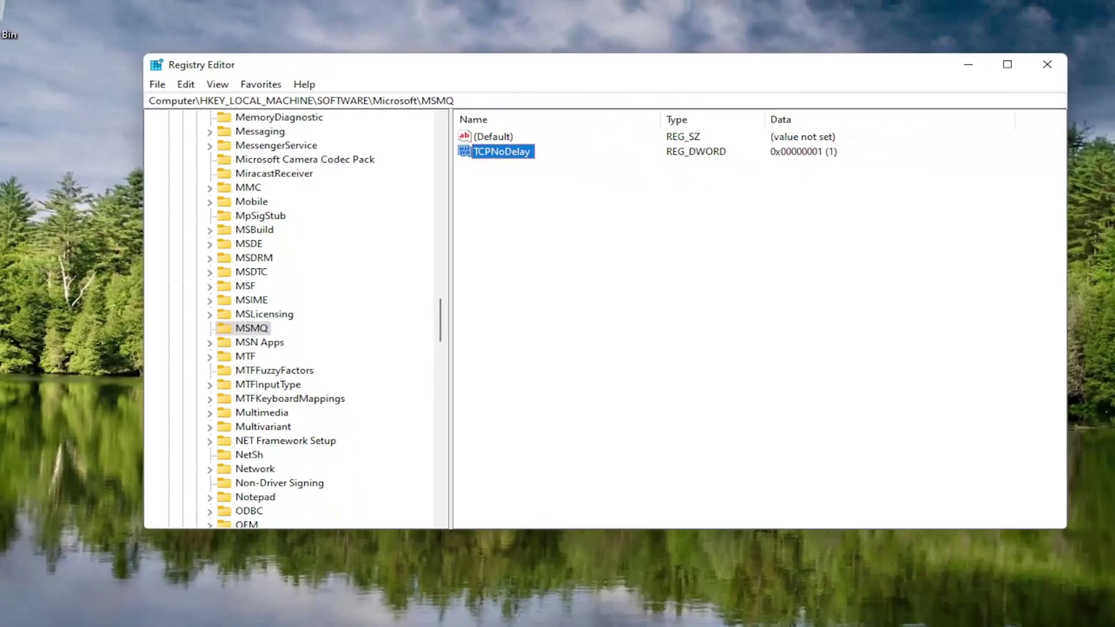
Collapse the Microsoft, SOFTWARE and HKEY_LOCAL_MACHINE branches and close the Registry Editor
drag(441, 329, 439, 128)
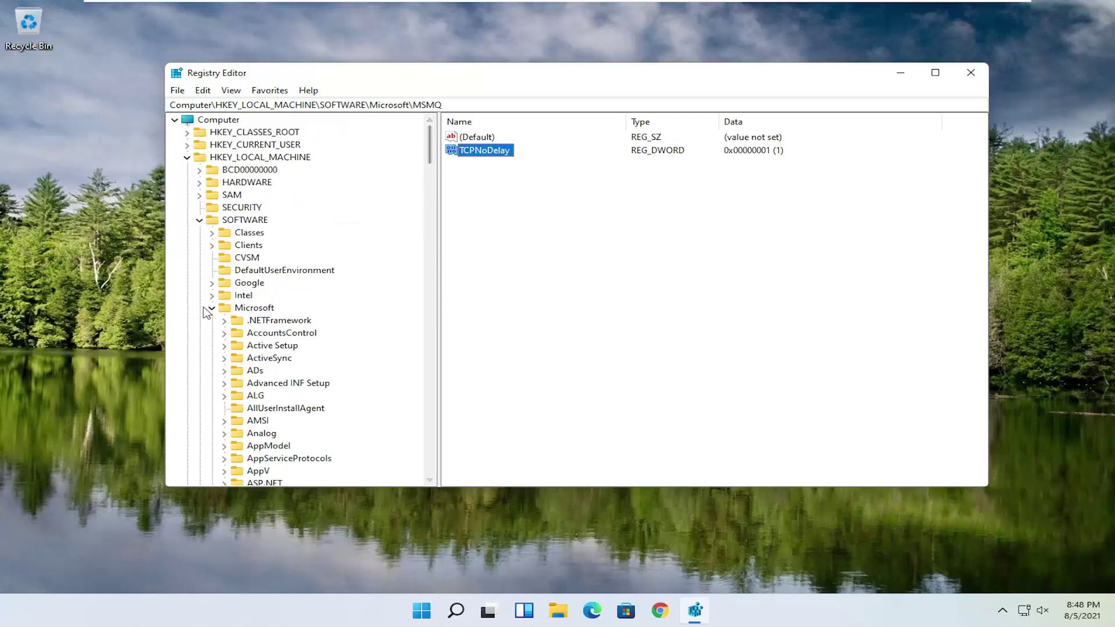
click(212, 308)
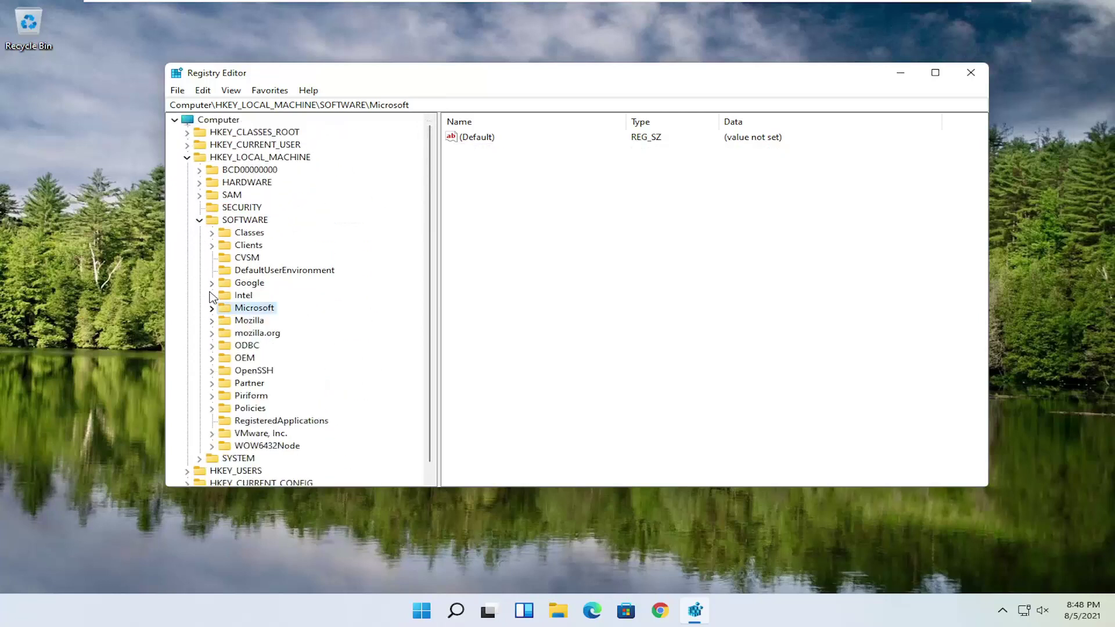
click(201, 221)
click(192, 160)
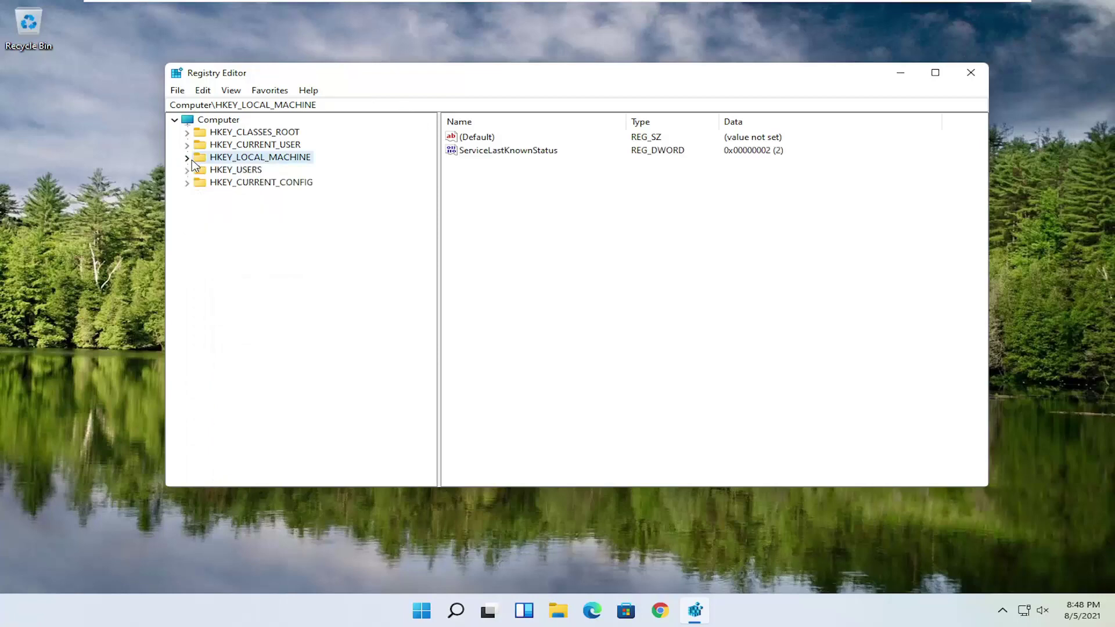
click(970, 73)
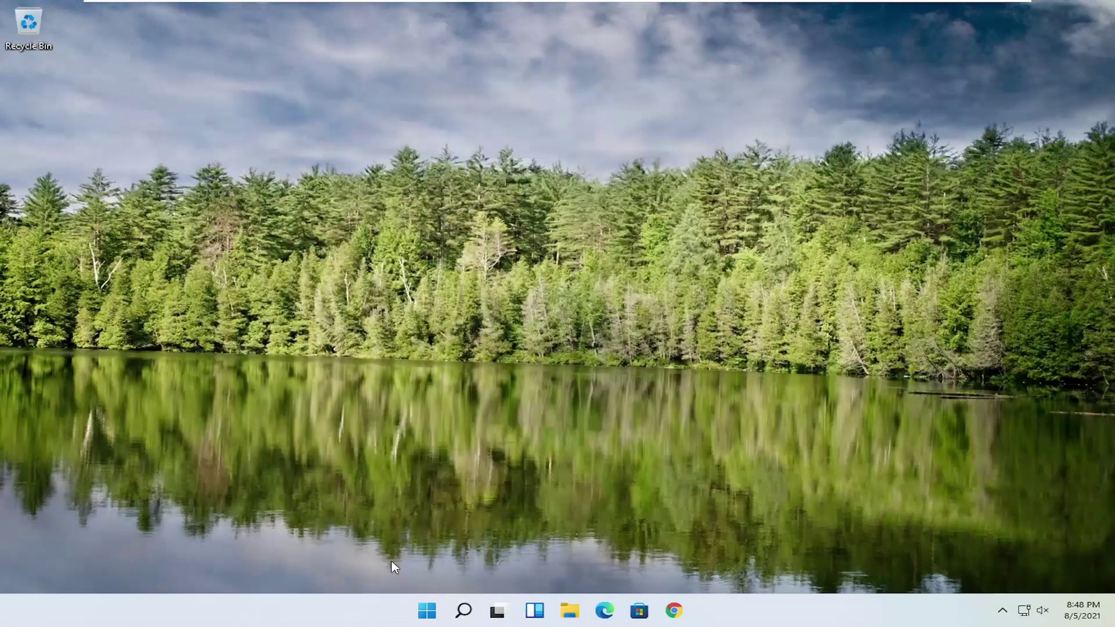
Restart the computer to apply the registry changes
right_click(448, 614)
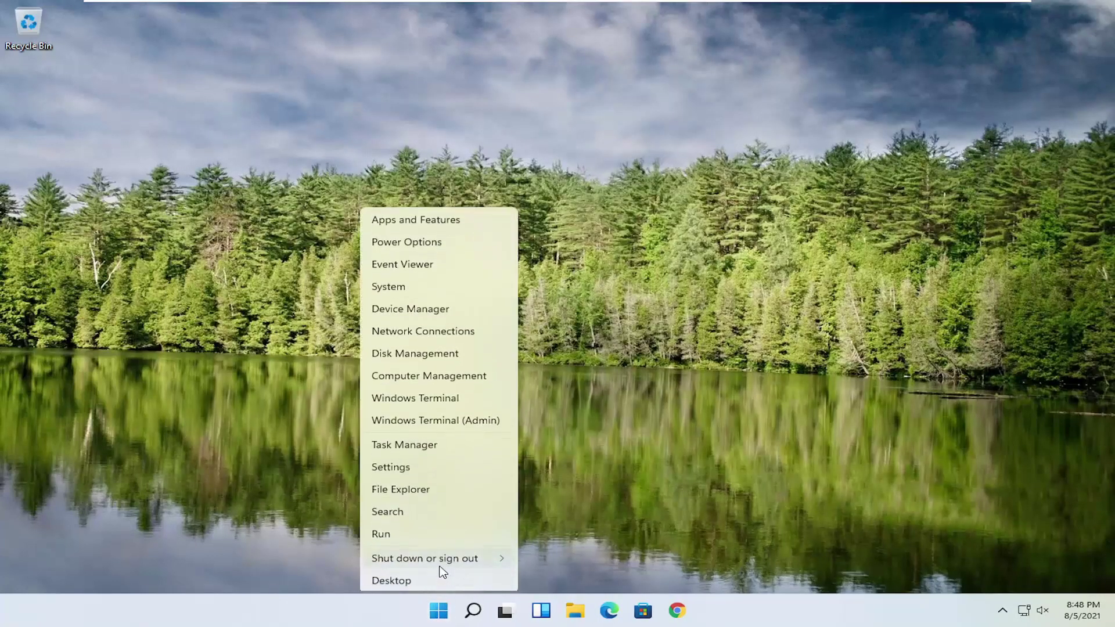
mouse_move(459, 559)
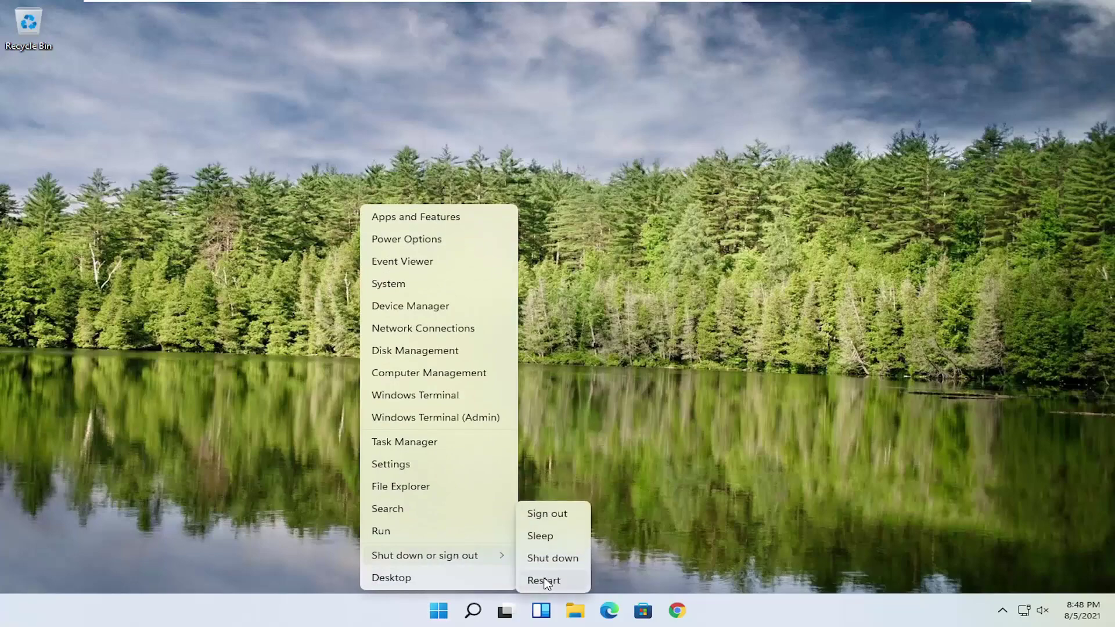
click(552, 578)
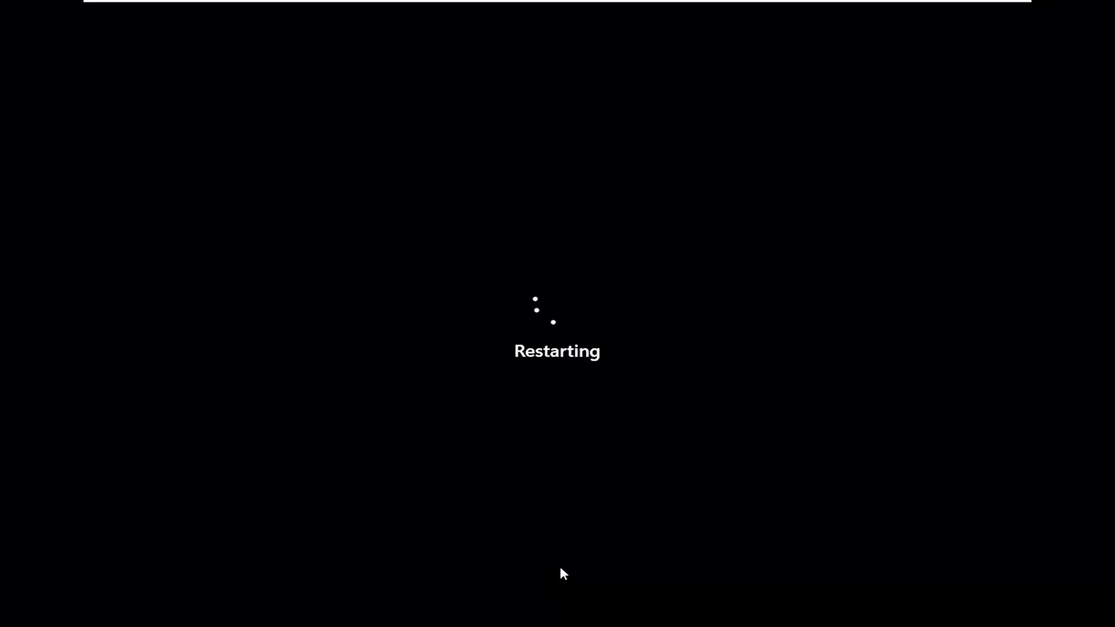